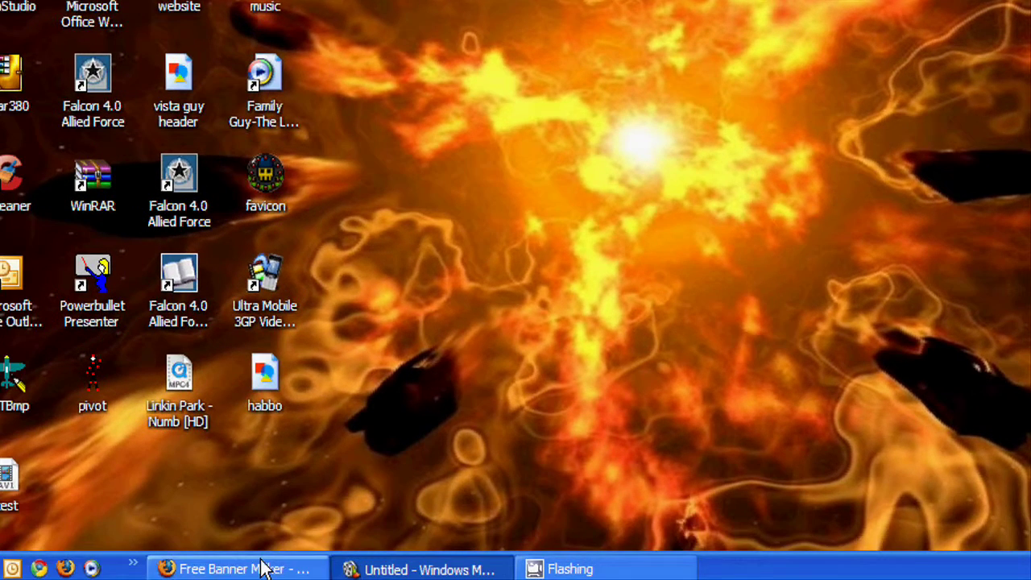
Reload bannerfans.com in Firefox to start a fresh banner
click(262, 569)
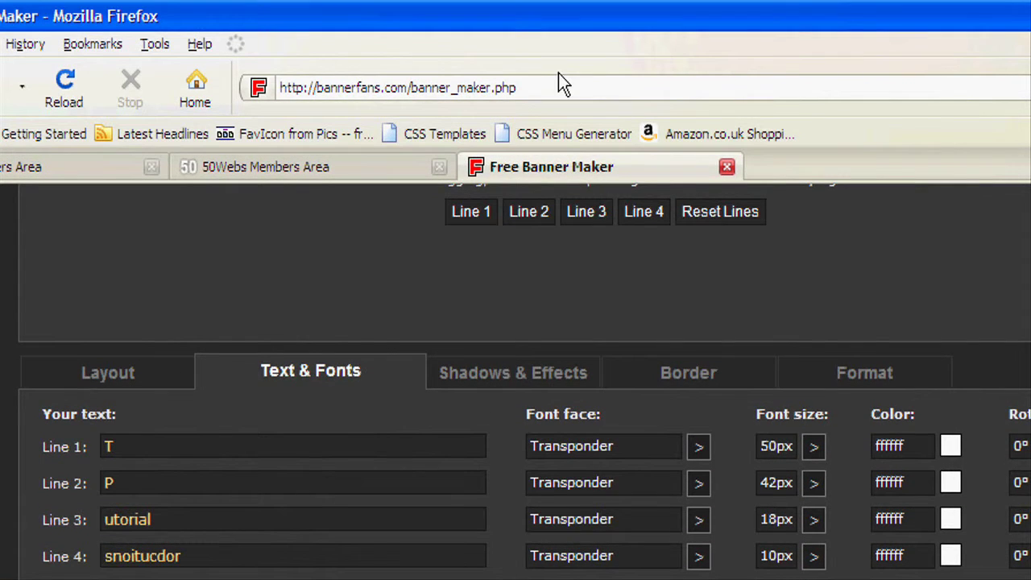
click(546, 87)
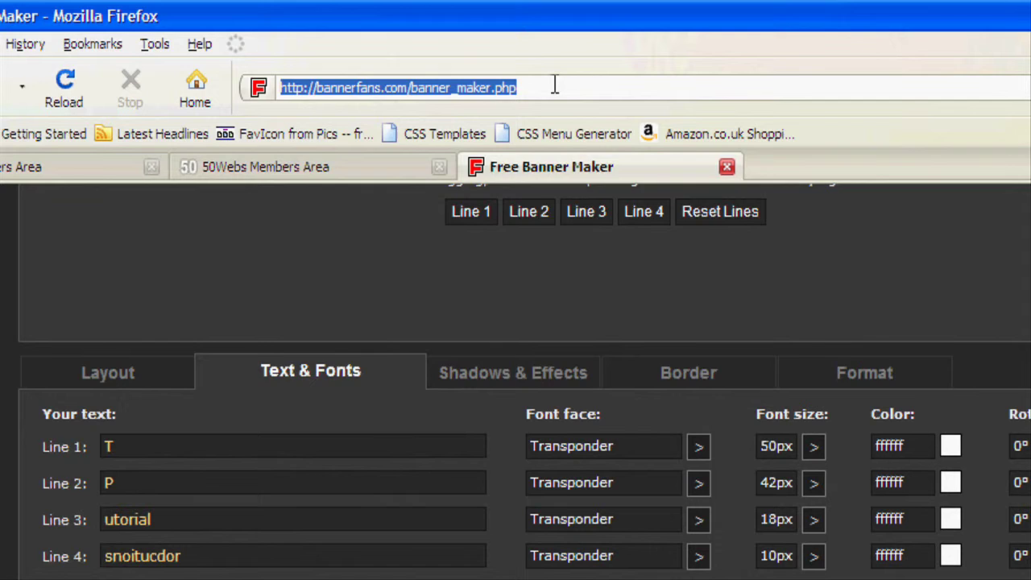
text(banne)
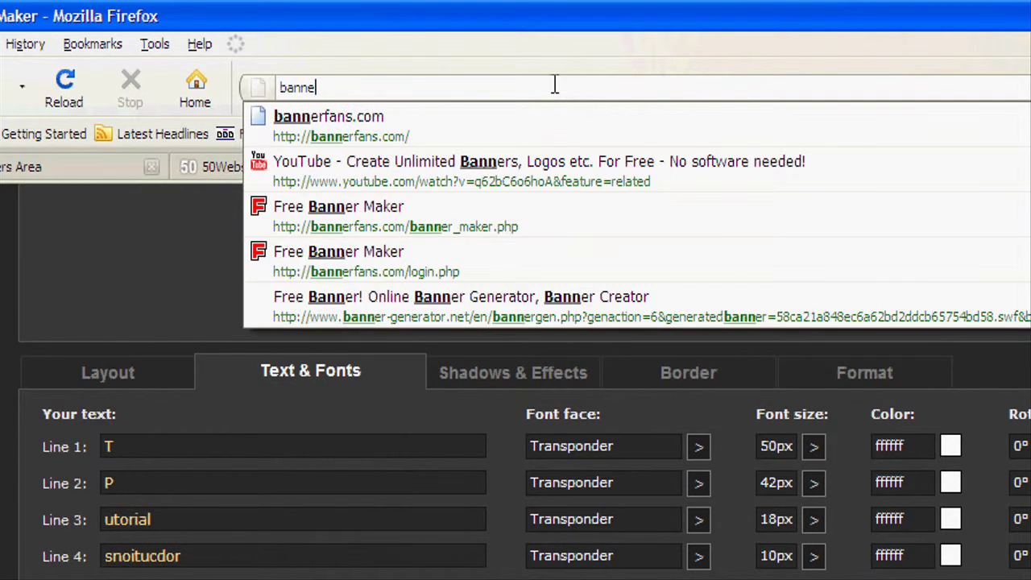
text(rfans)
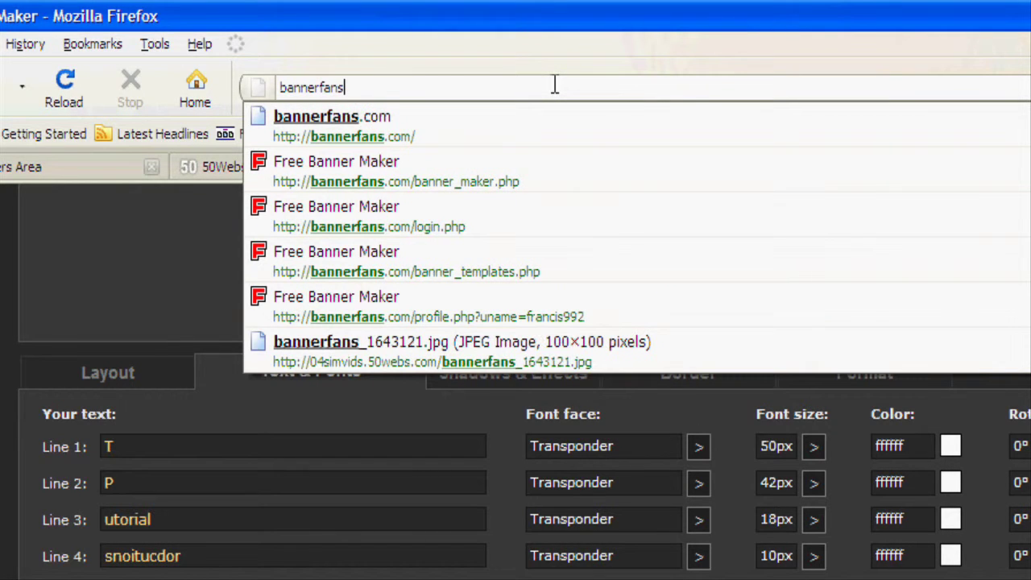
text(.)
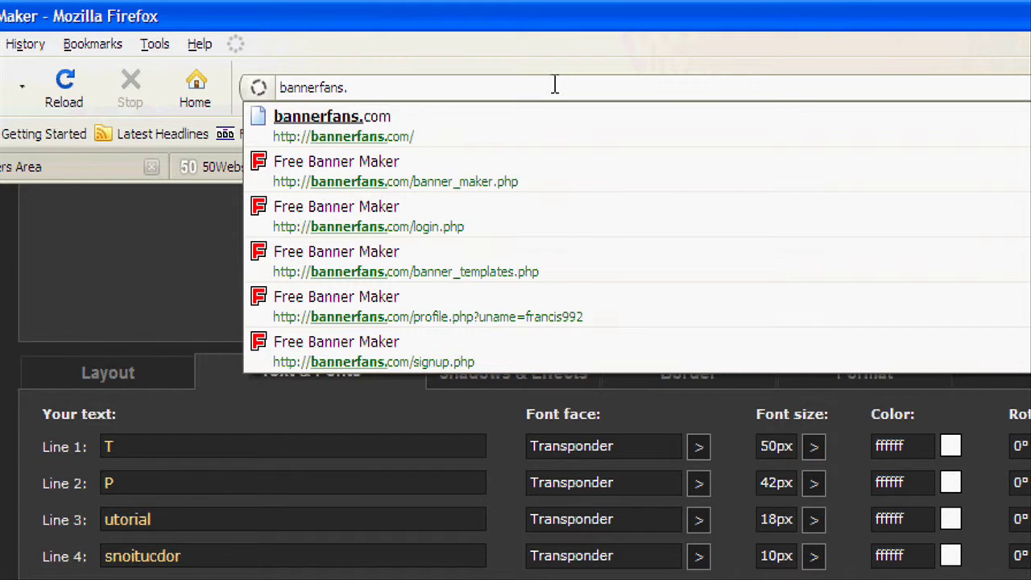
text(com)
key(Return)
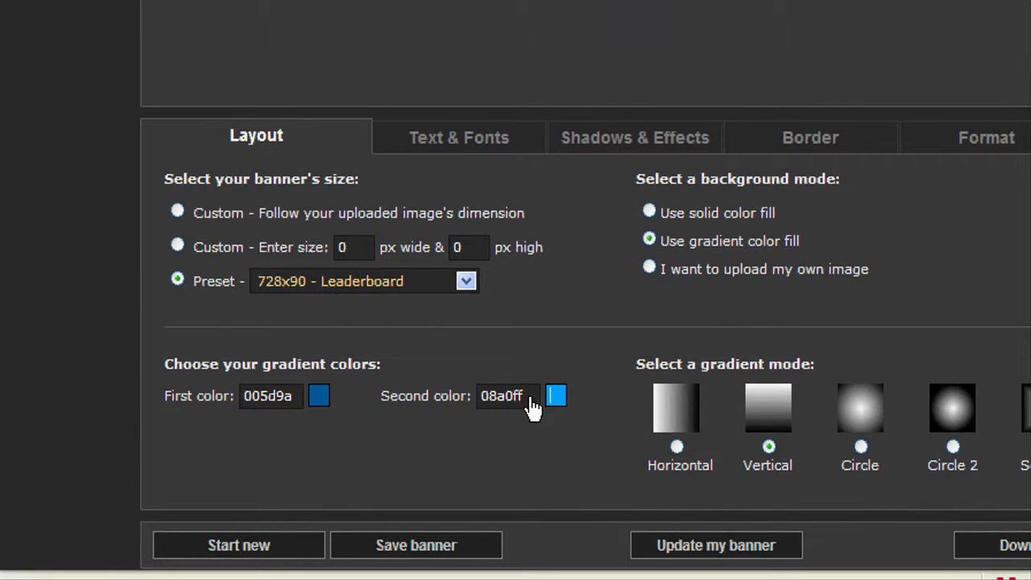
Set the gradient's second colour to dark purple 160022 and update the preview
click(532, 407)
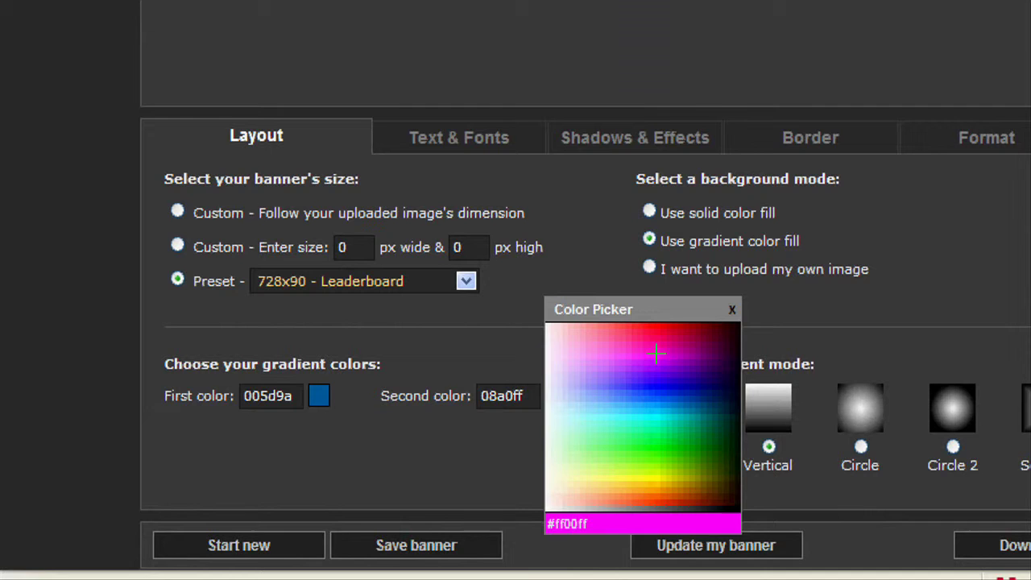
click(726, 365)
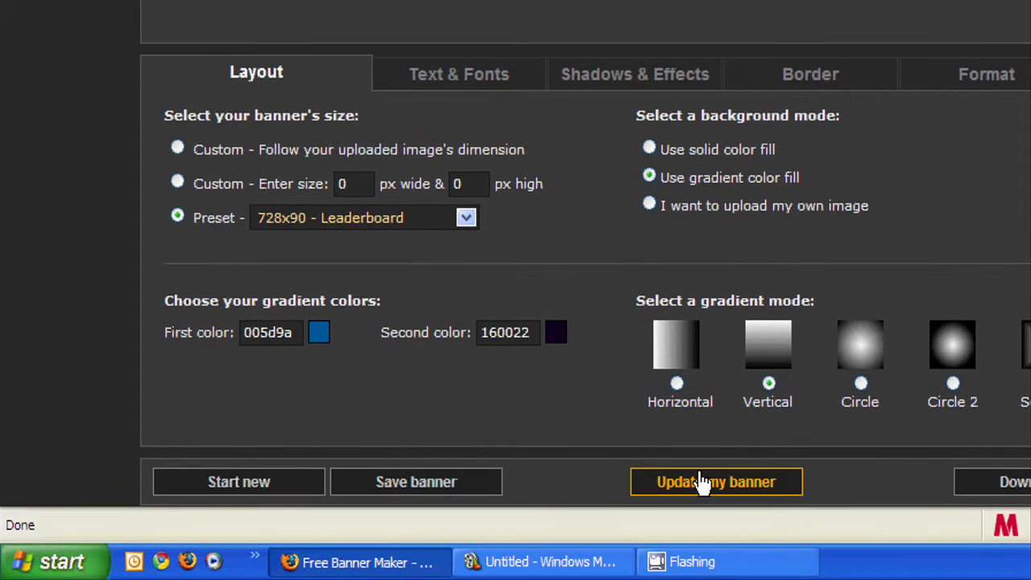
click(701, 546)
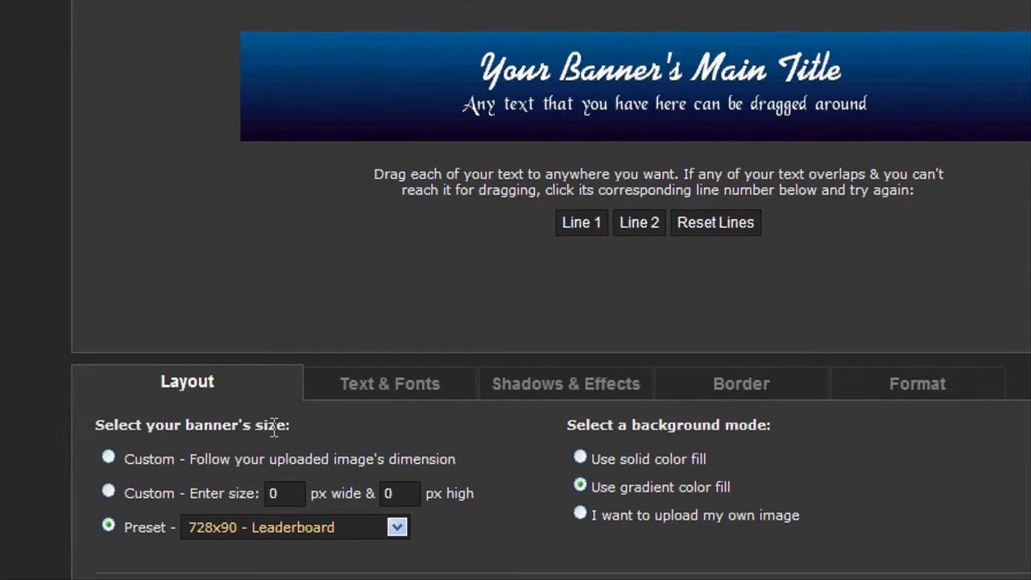
Switch the banner size to the 100x100 - Icon preset and refresh the preview
scroll(274, 430, down, 4)
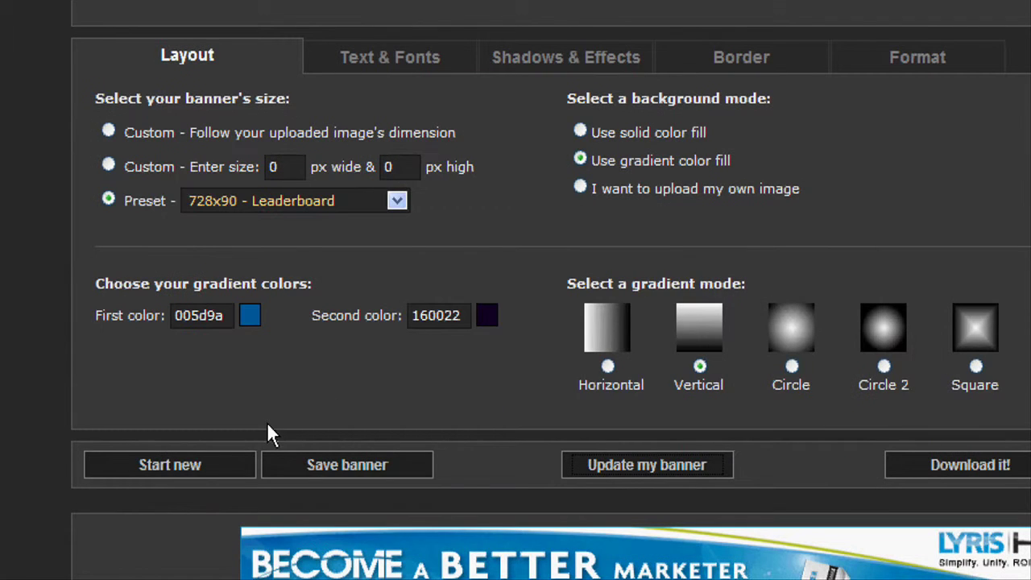
click(267, 203)
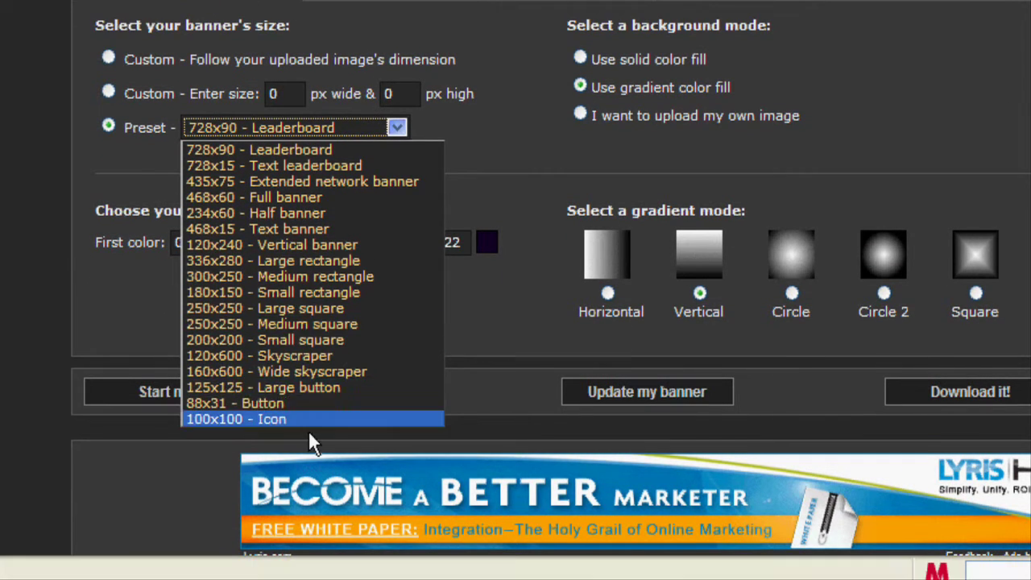
click(313, 466)
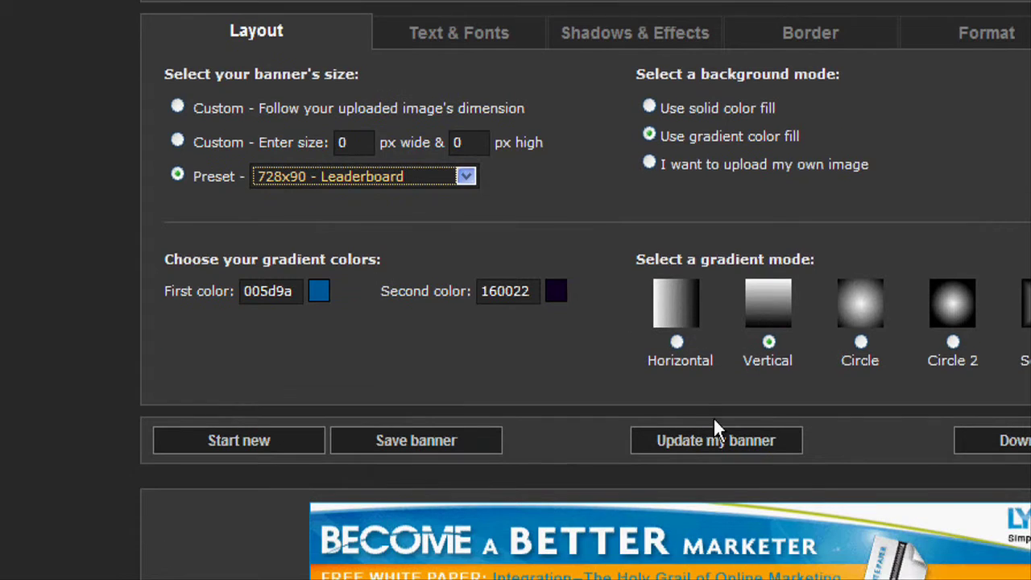
click(701, 483)
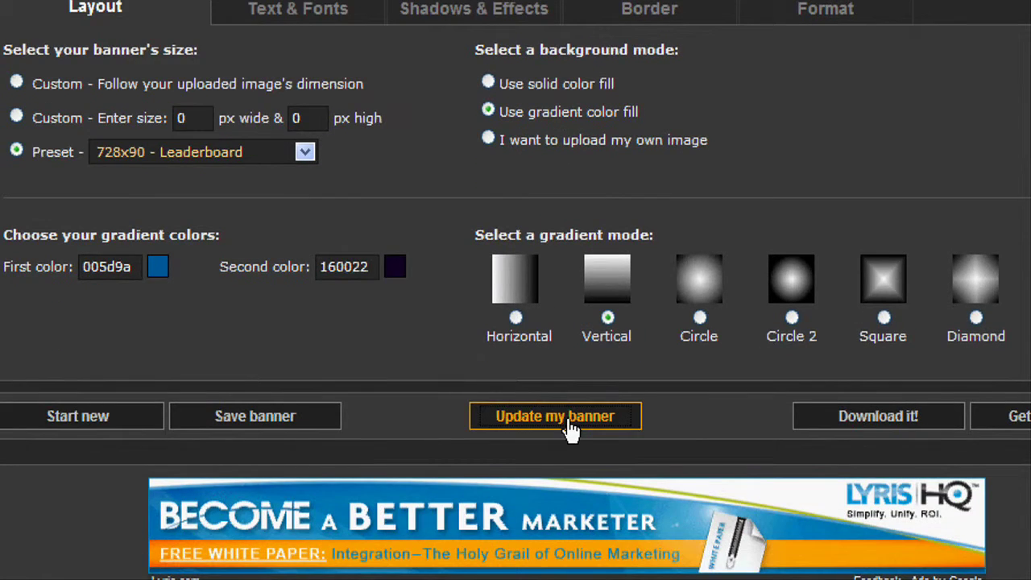
click(562, 445)
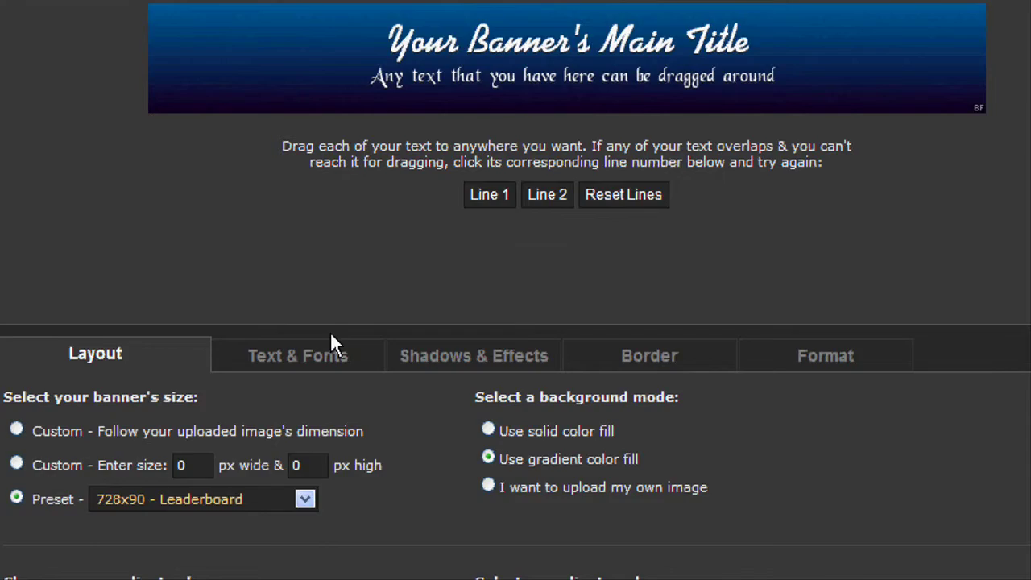
click(272, 500)
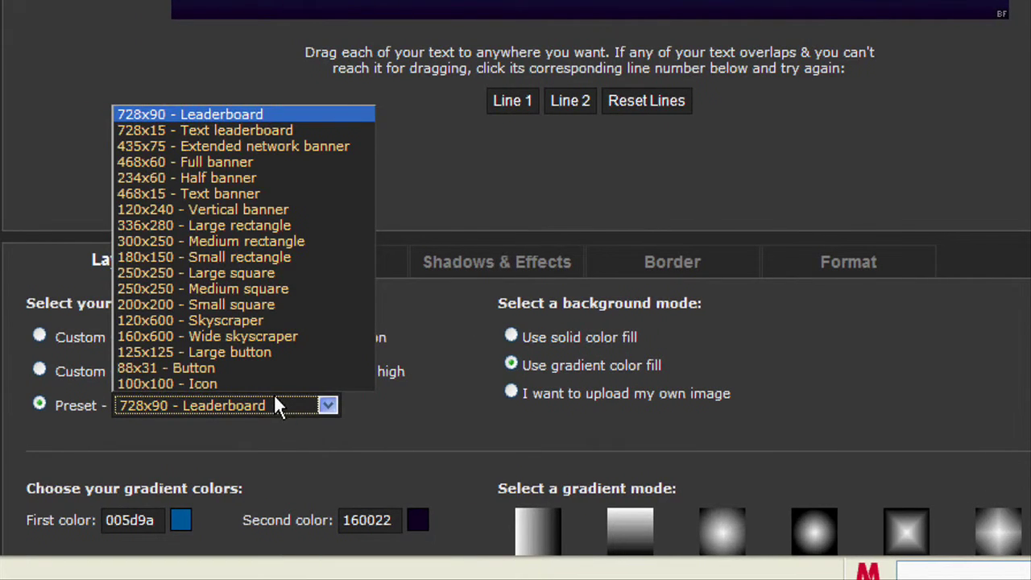
click(272, 384)
click(612, 483)
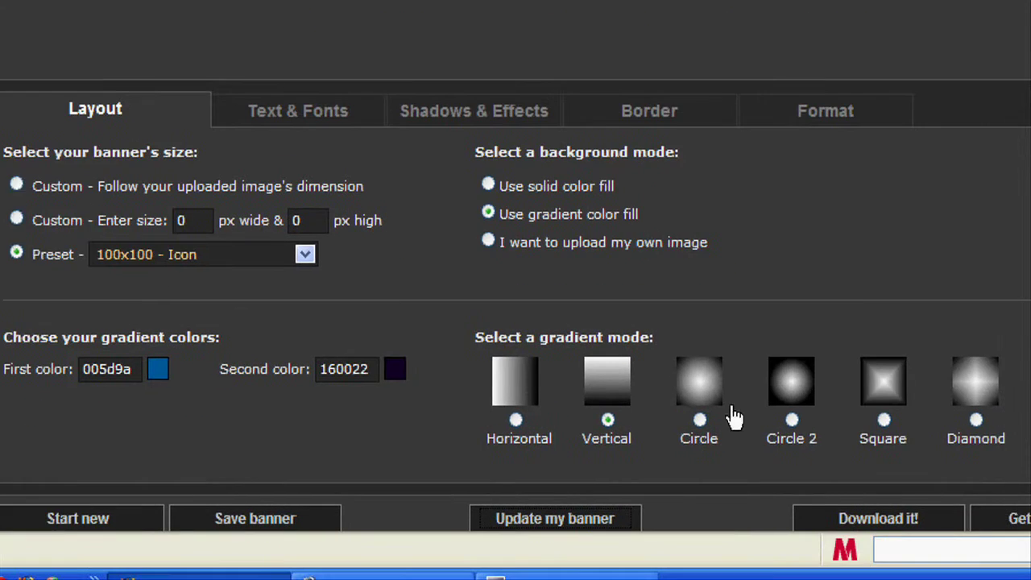
Change the gradient to the Diamond pattern and refresh the preview
click(976, 420)
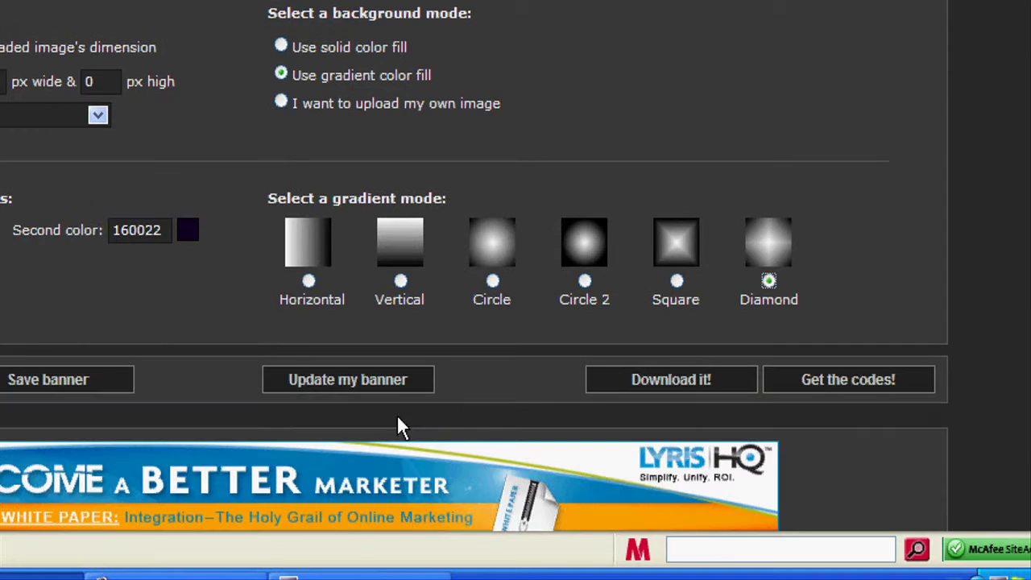
click(341, 381)
scroll(266, 277, up, 5)
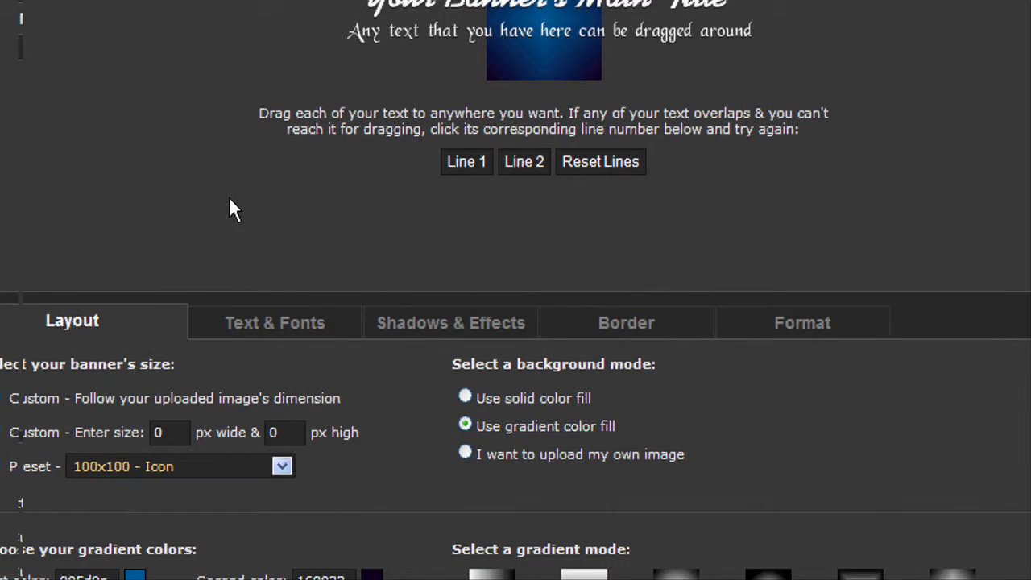
Replace Line 1's title with 'your text here' and clear the old Line 2 text
click(378, 324)
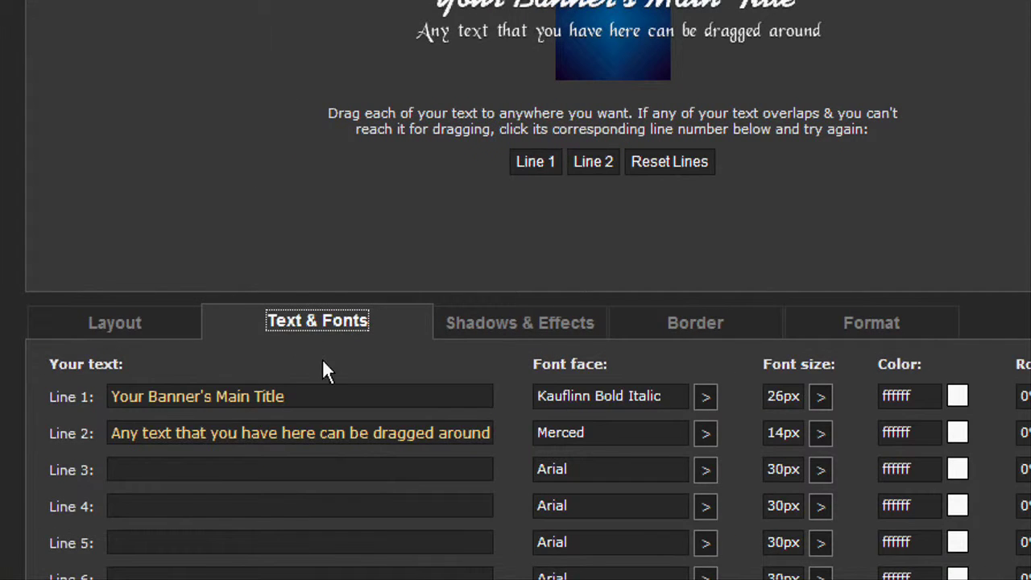
triple_click(322, 395)
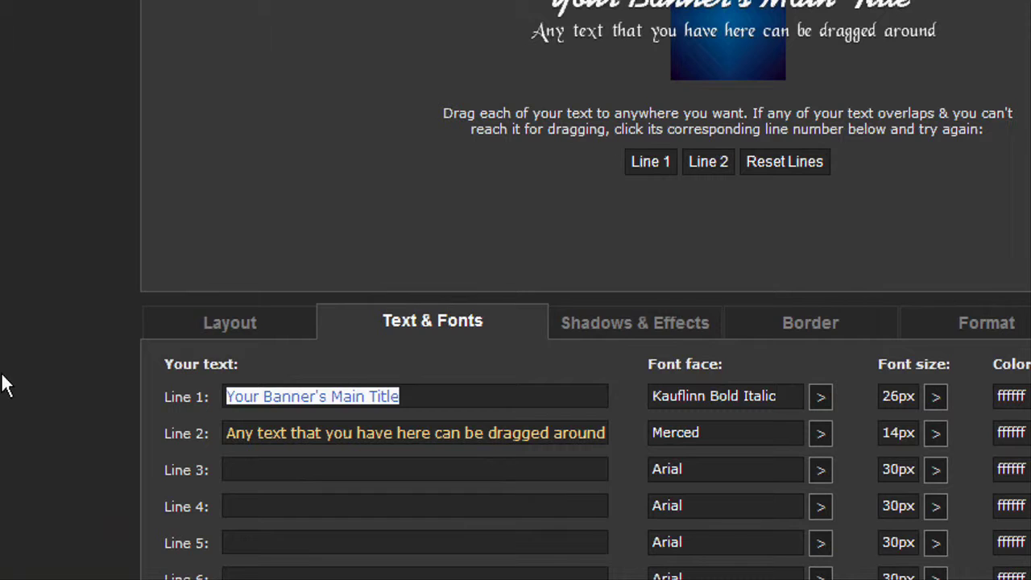
key(BackSpace)
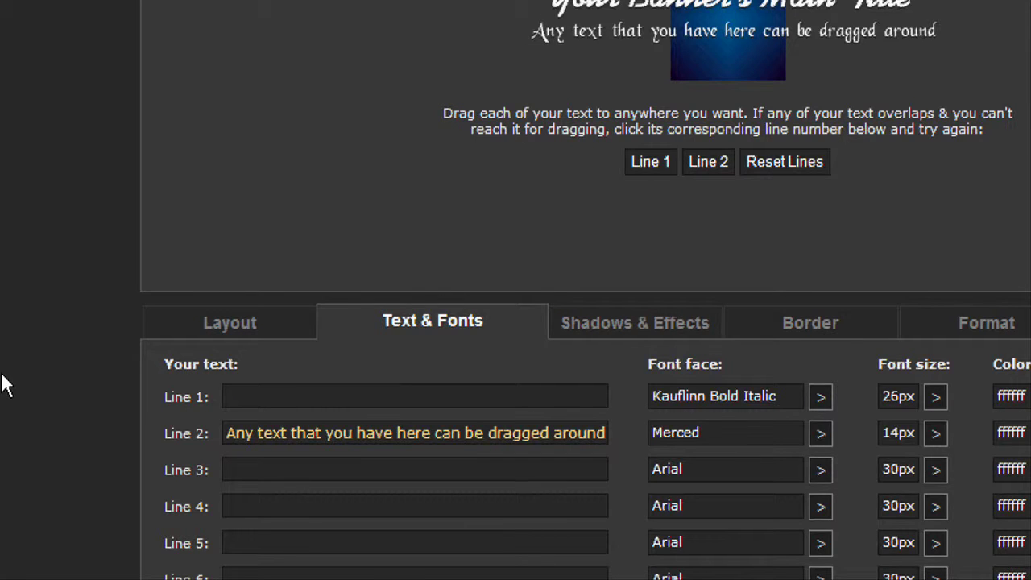
text(your text here)
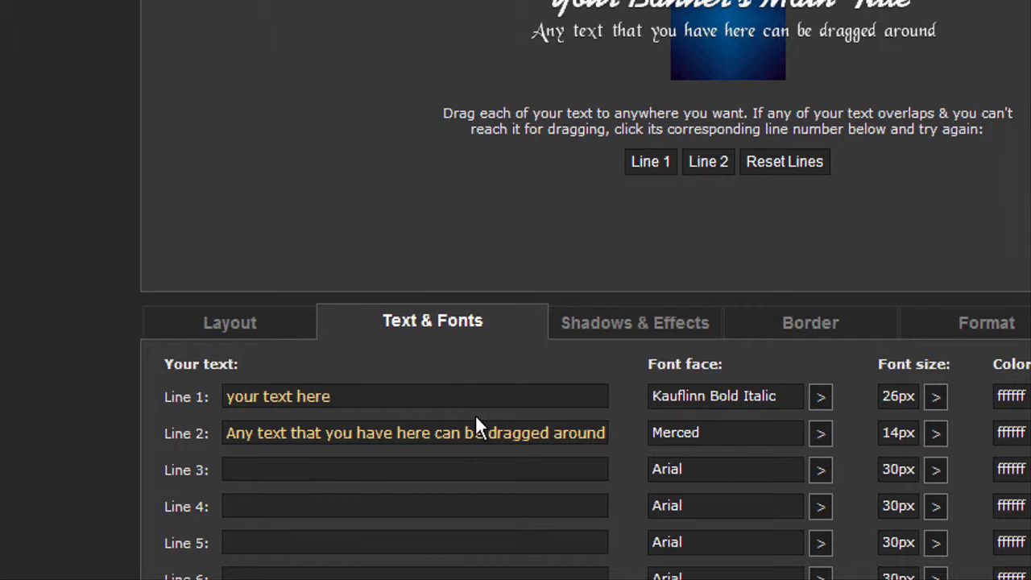
drag(610, 433, 134, 418)
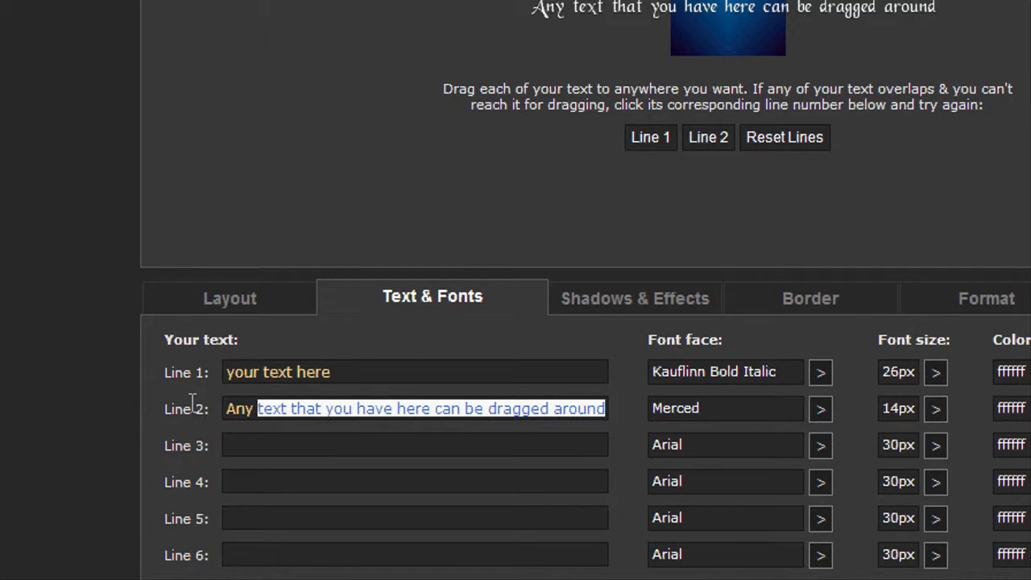
drag(191, 402, 179, 169)
key(BackSpace)
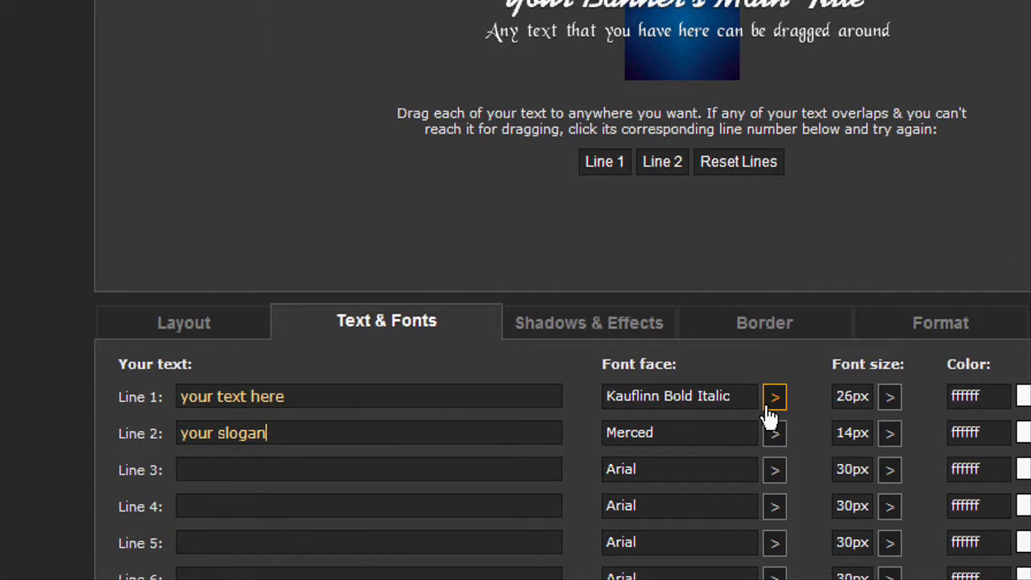
Set Line 1's font to the LCD font Sam's Town
click(820, 401)
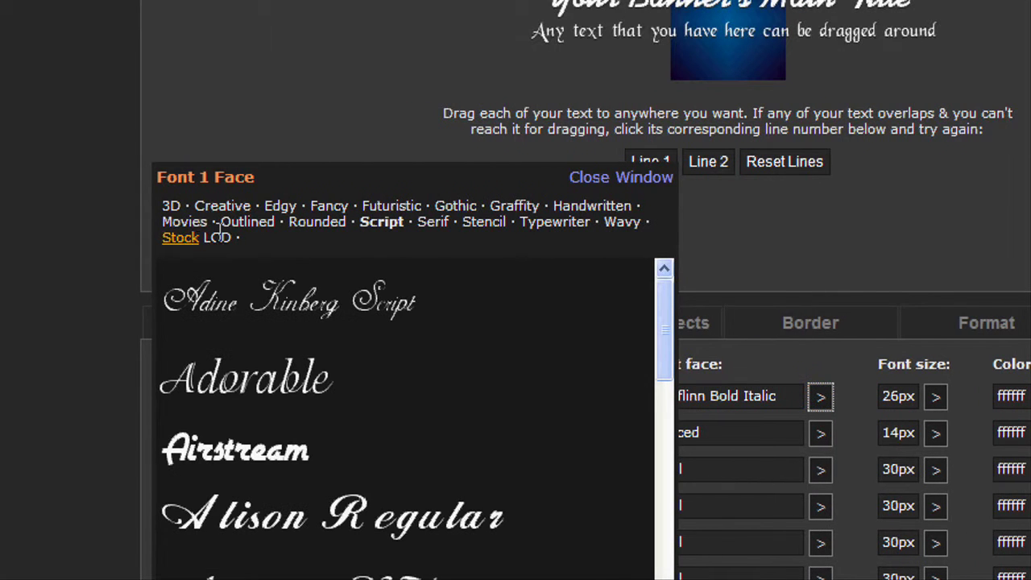
click(172, 237)
click(216, 241)
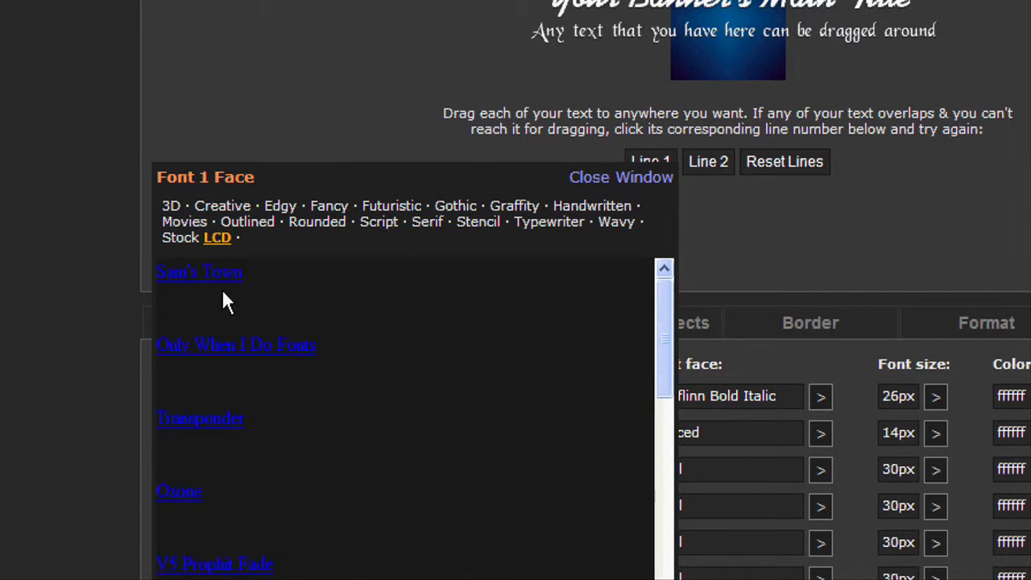
click(237, 298)
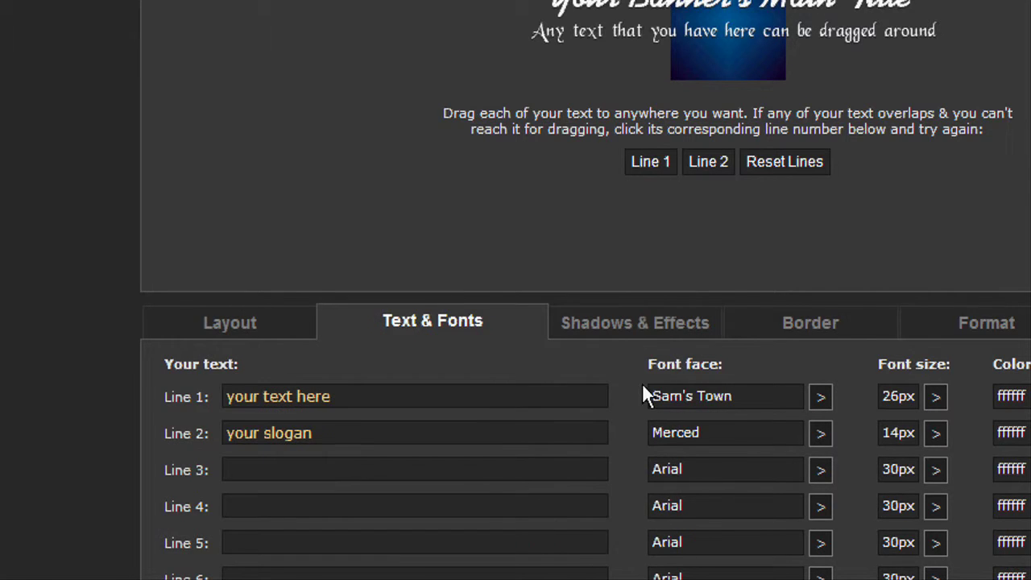
Set Line 2's font to LCD Only When I Do Fonts and update the preview
click(820, 432)
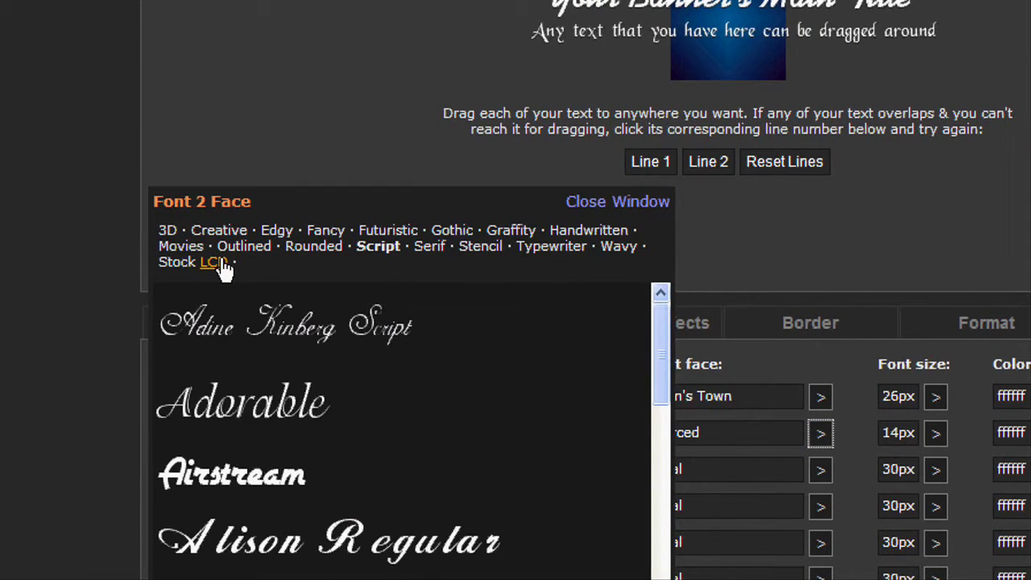
click(214, 263)
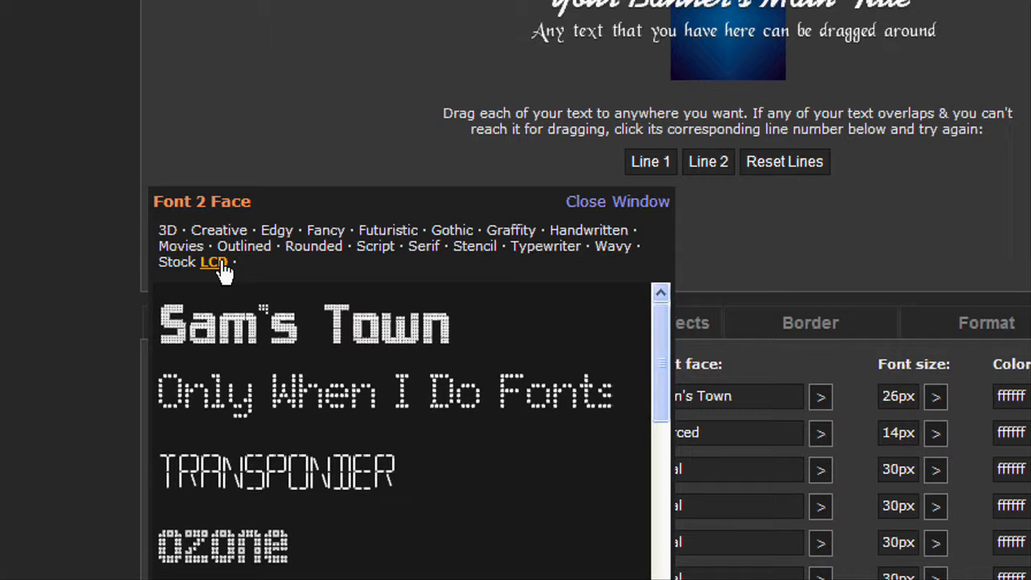
click(242, 388)
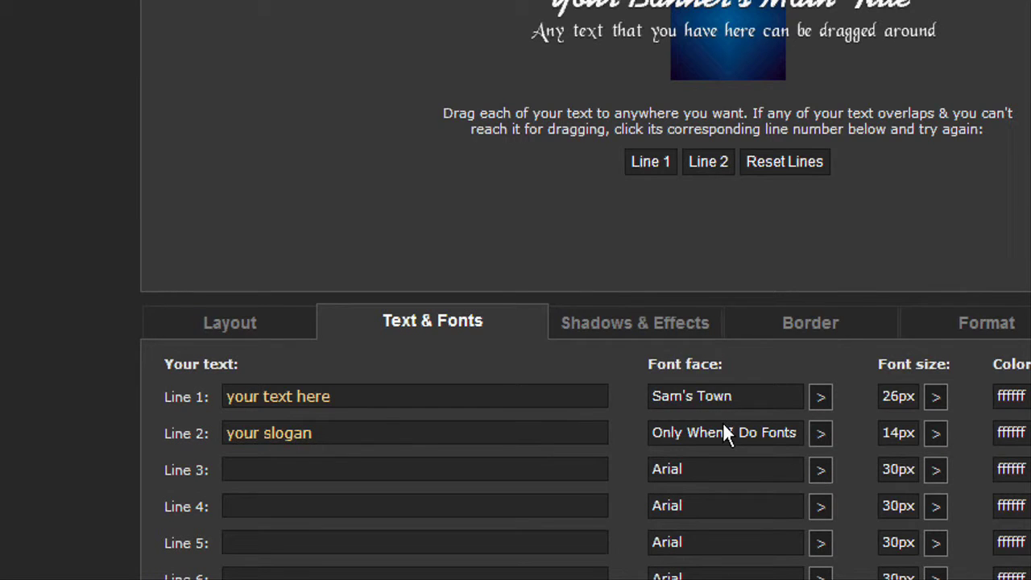
scroll(611, 383, down, 7)
scroll(573, 212, up, 1)
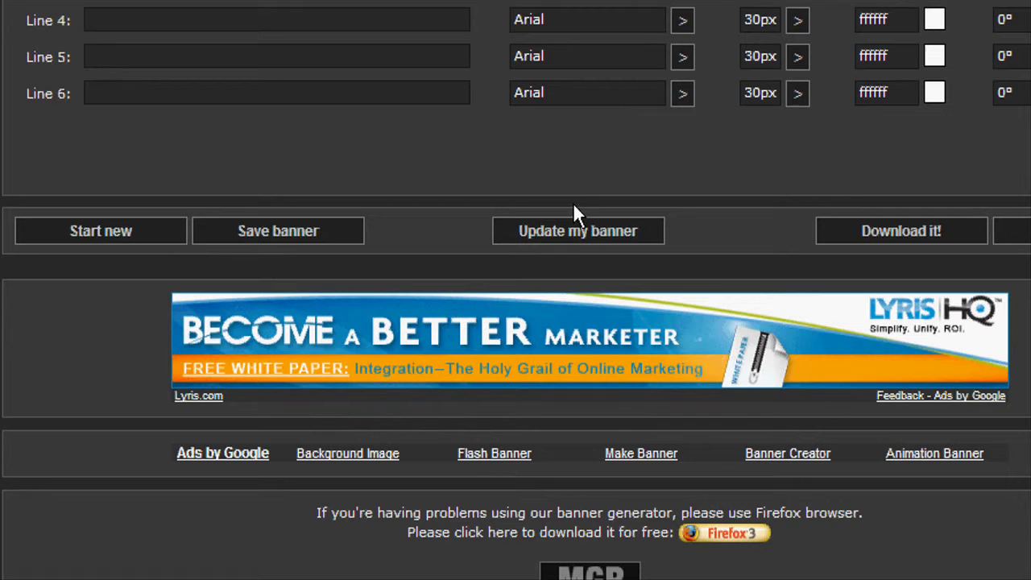
click(575, 236)
scroll(552, 216, up, 3)
scroll(552, 216, up, 5)
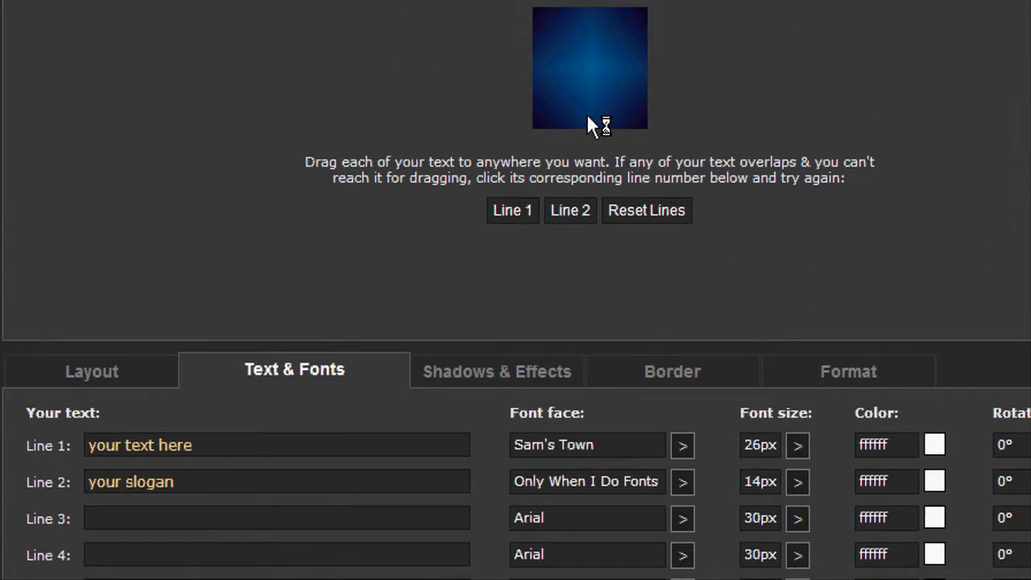
Try Line 1 at 20px then 12px, and drag 'your text here' toward the banner
scroll(654, 266, down, 3)
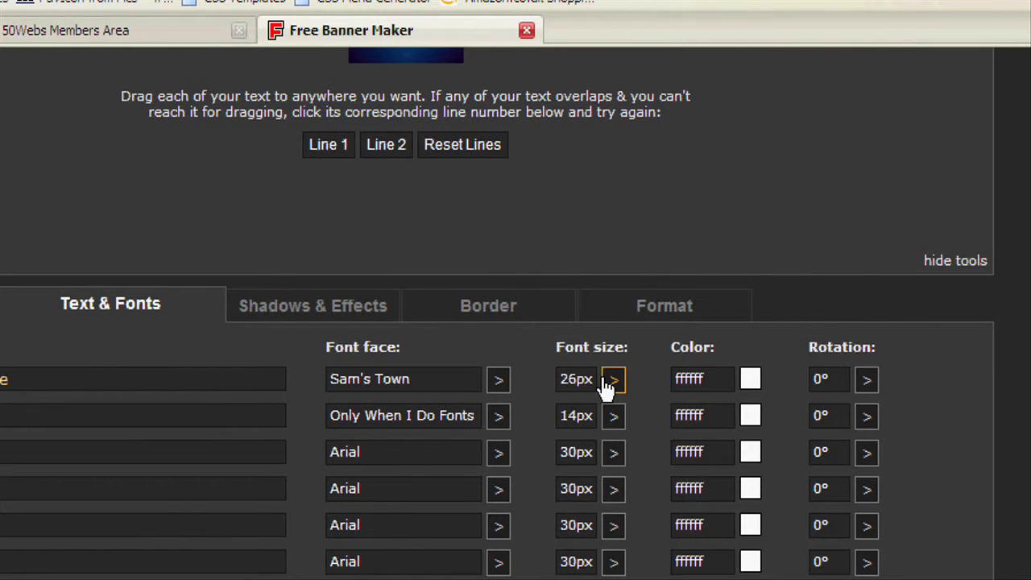
click(636, 379)
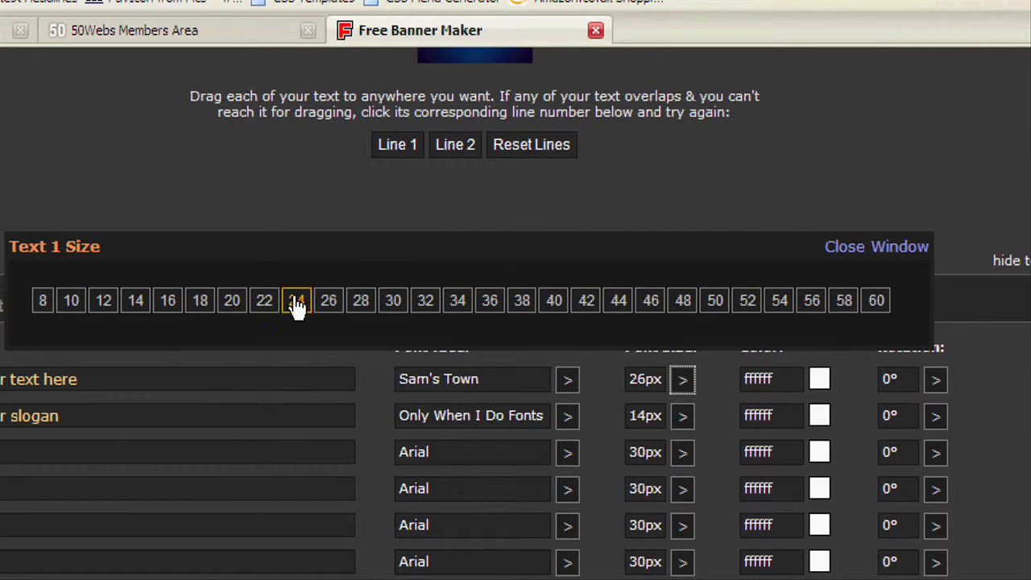
click(229, 302)
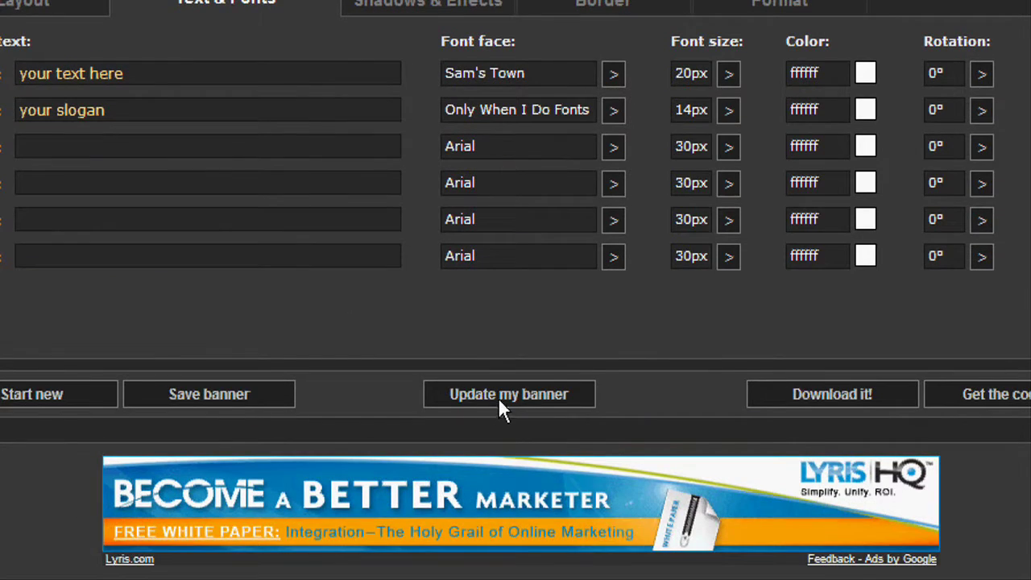
click(502, 399)
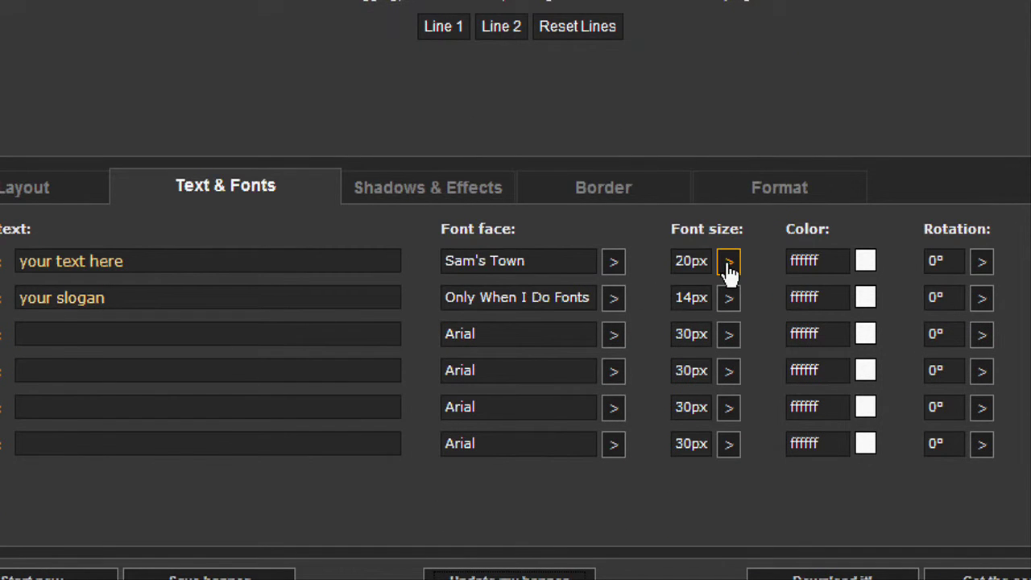
click(729, 262)
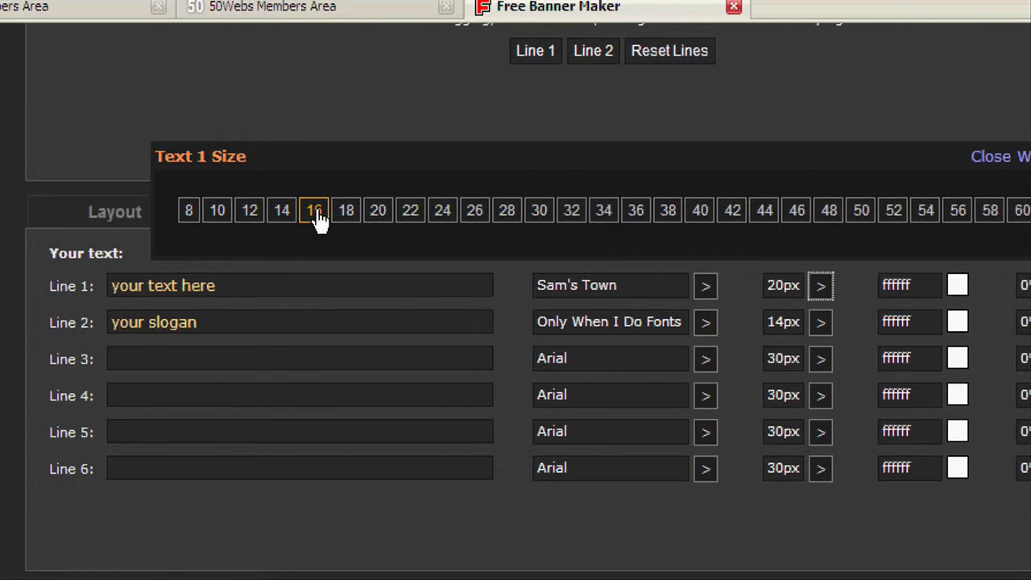
click(254, 214)
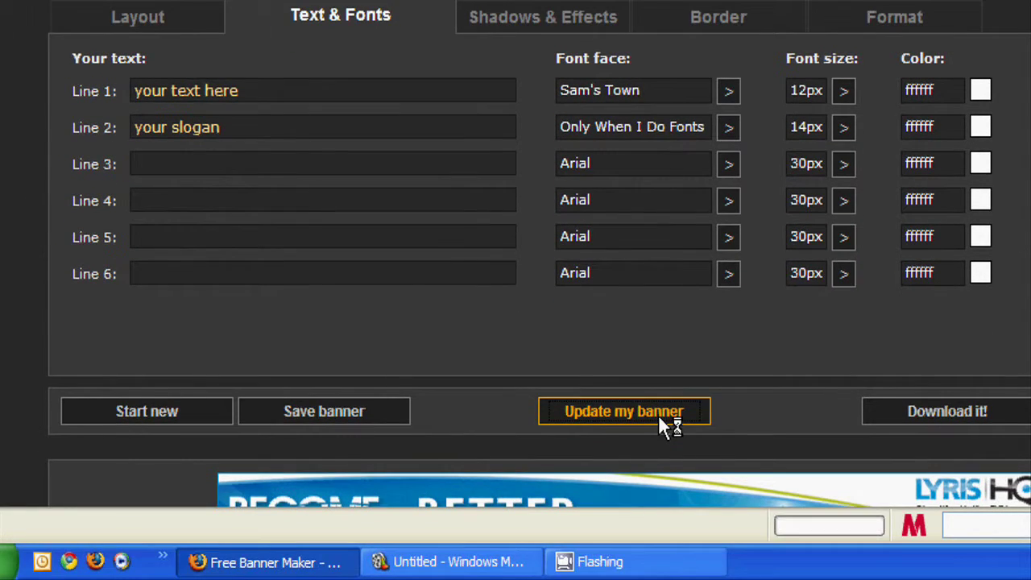
click(668, 419)
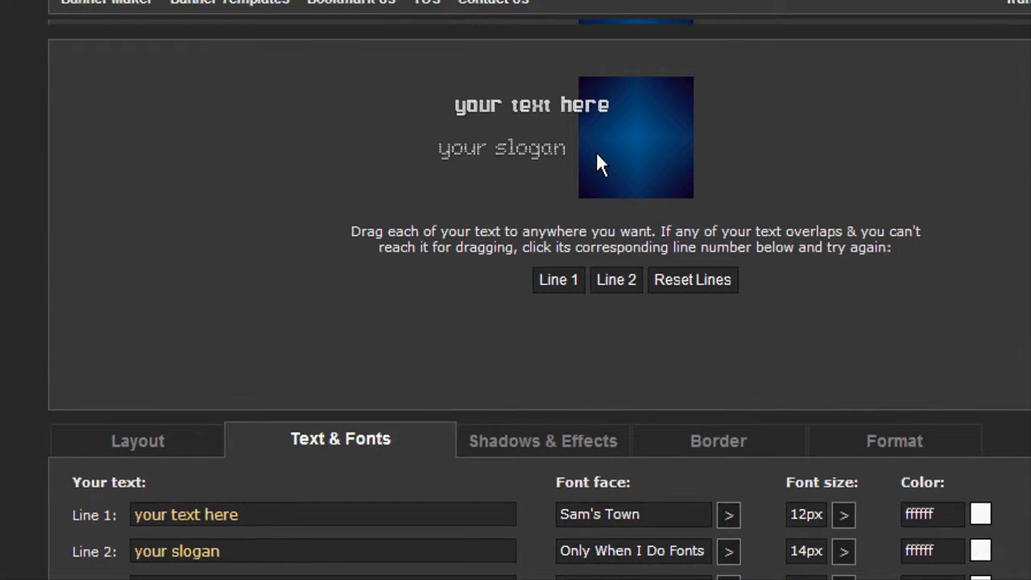
drag(543, 111, 632, 110)
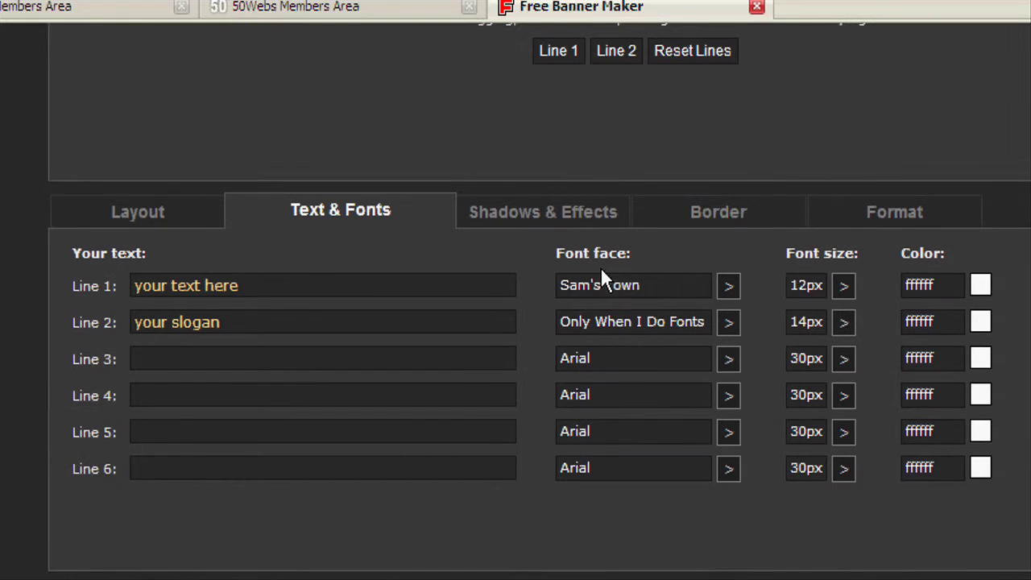
Try 8px, then settle Line 1 at 10px and refresh the preview
click(844, 287)
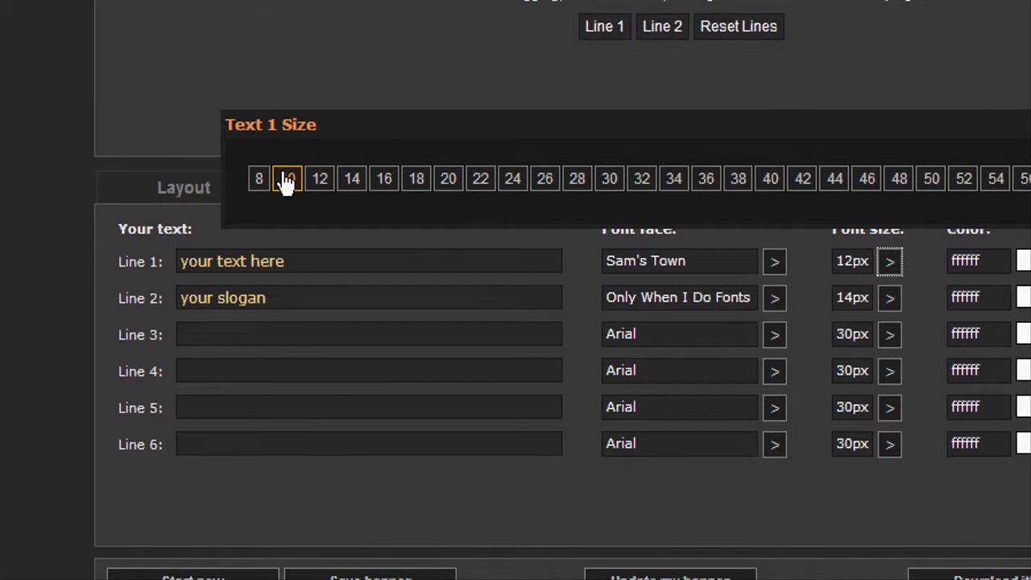
click(258, 179)
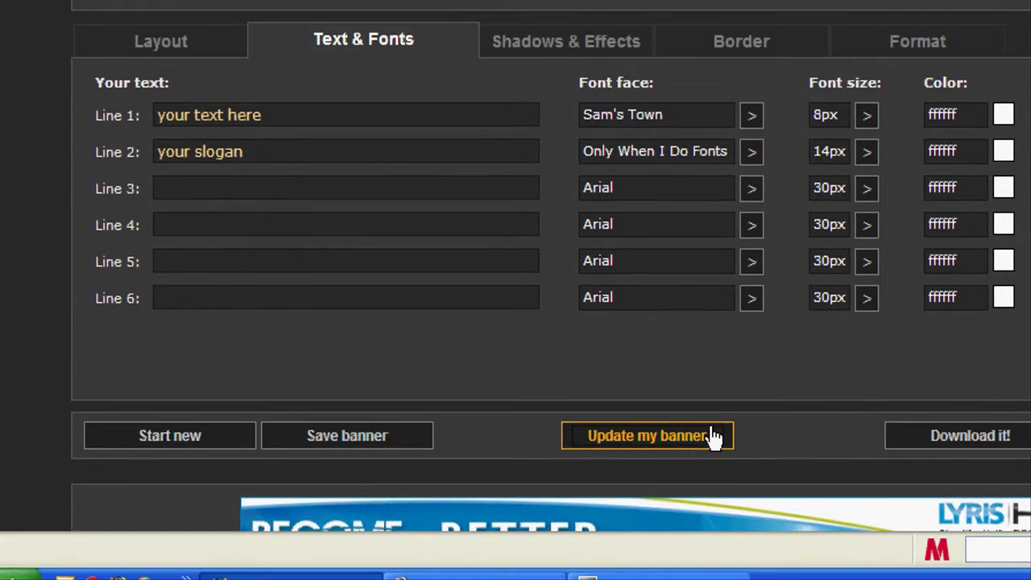
click(714, 436)
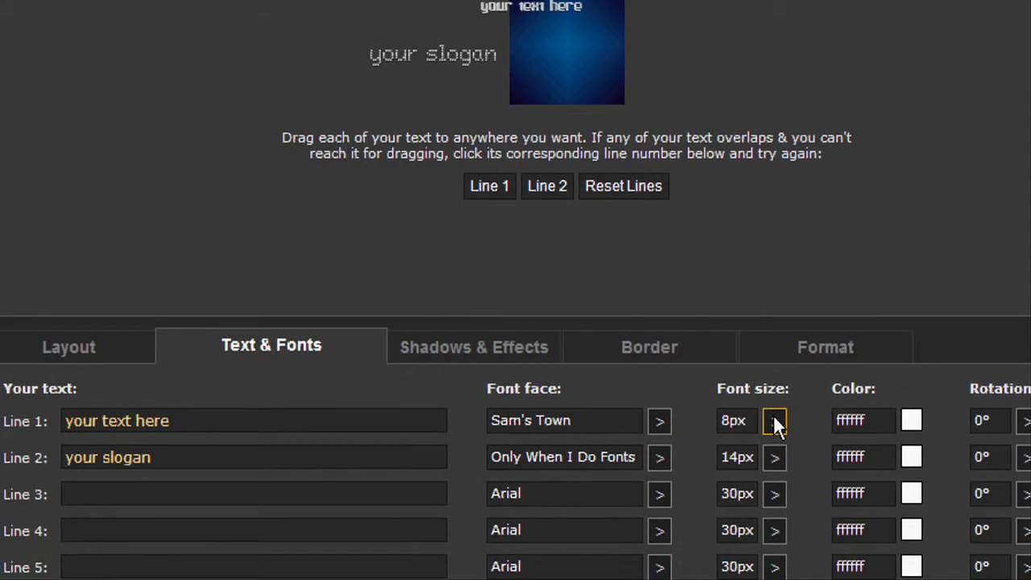
click(774, 421)
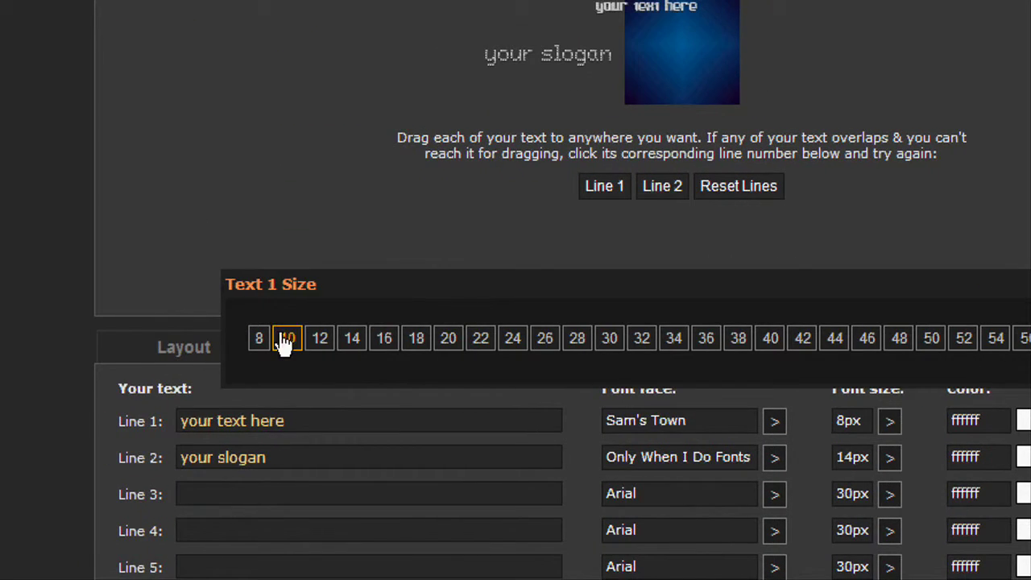
click(287, 339)
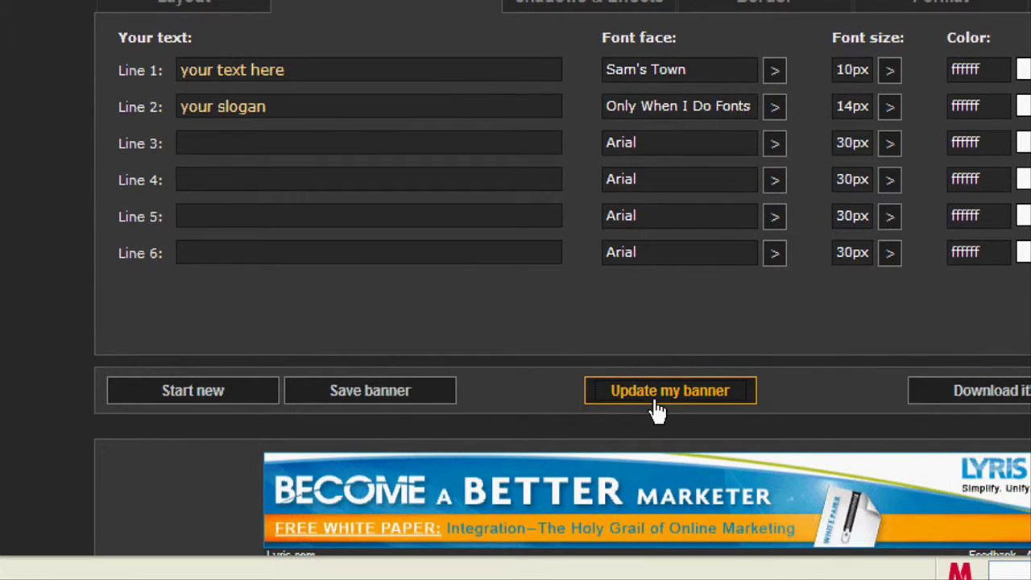
click(654, 398)
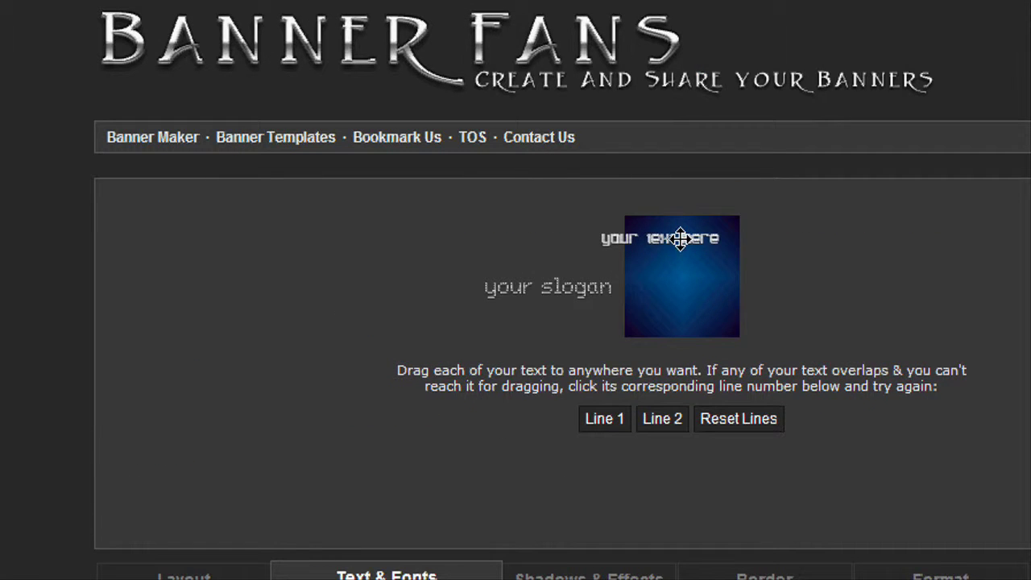
Drag 'your text here' and 'your slogan' onto the blue square and set Line 2 to 12px
drag(681, 238, 702, 232)
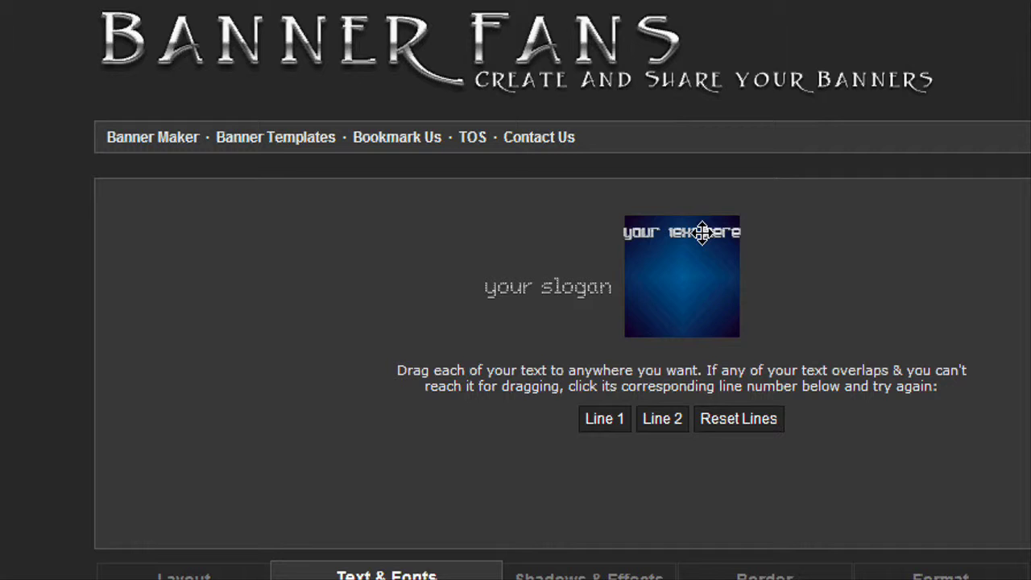
drag(581, 280, 698, 262)
scroll(599, 278, down, 3)
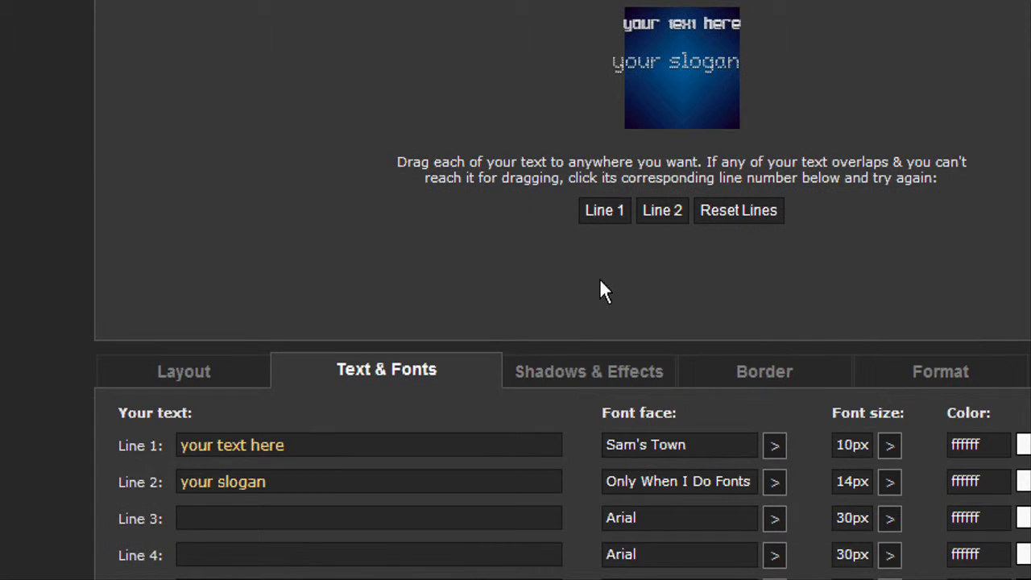
click(773, 435)
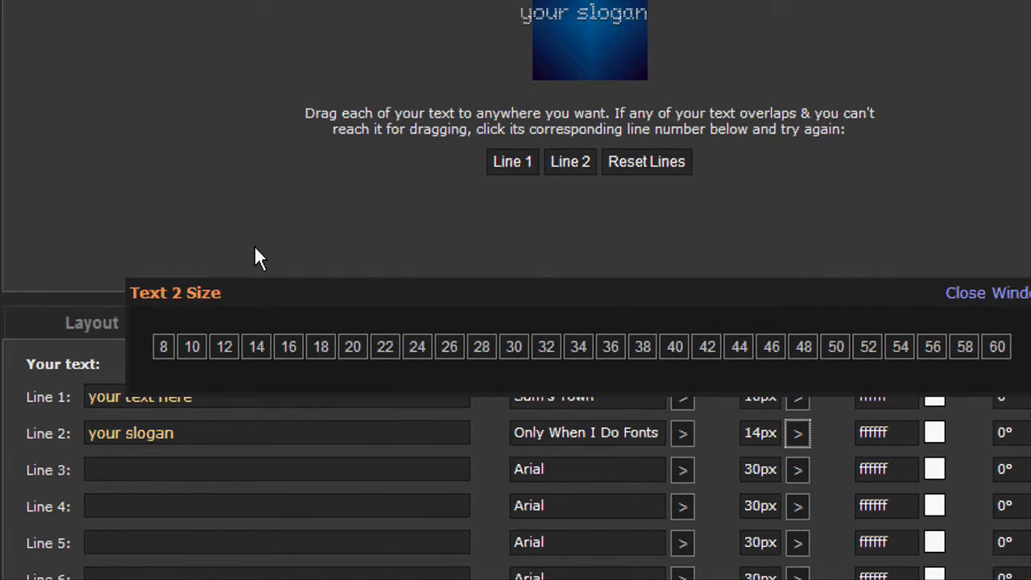
click(203, 350)
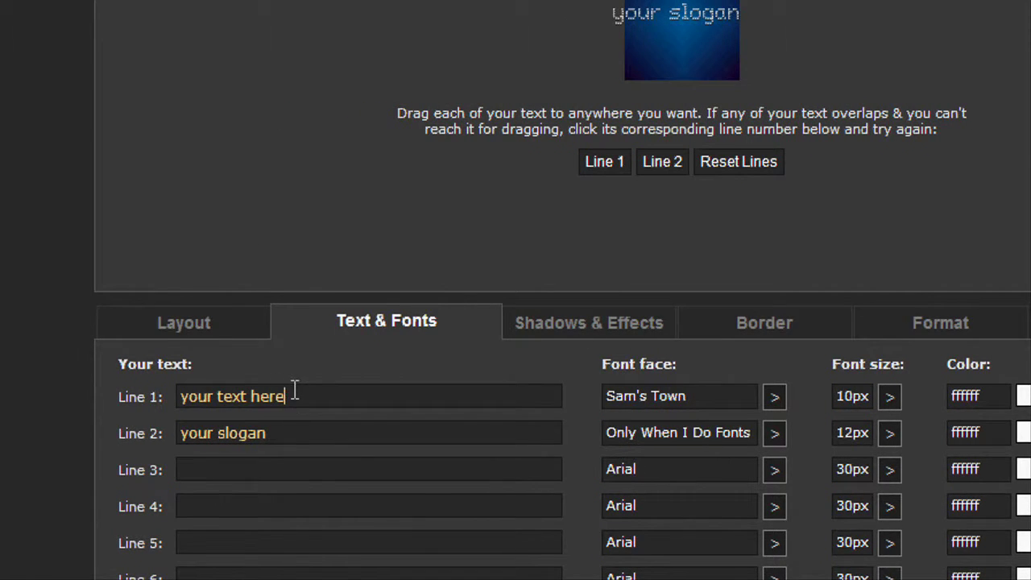
Move 'text here' from Line 1 into Line 3, leaving Line 1 as 'your'
drag(295, 391, 231, 379)
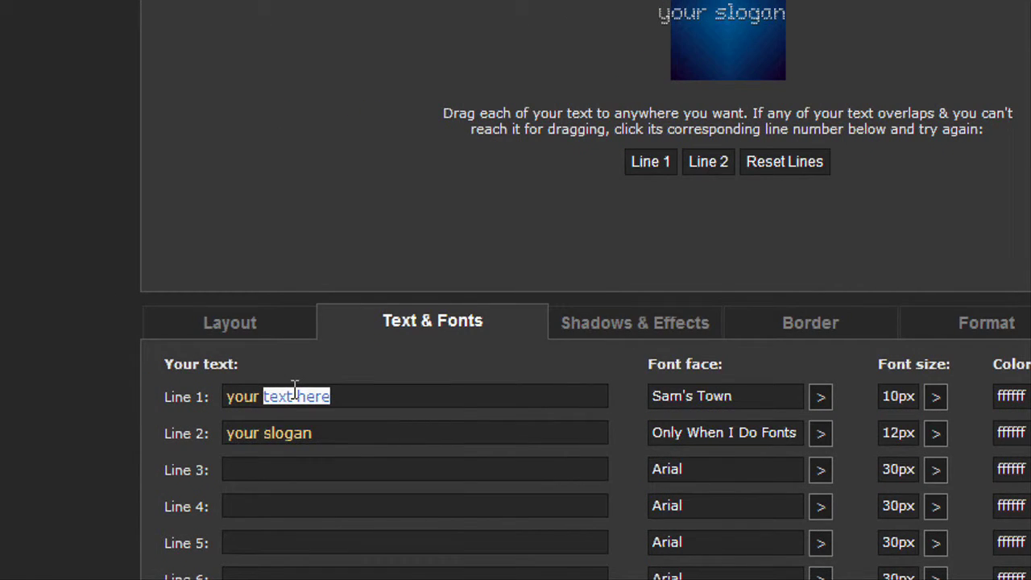
right_click(295, 388)
click(328, 458)
click(291, 464)
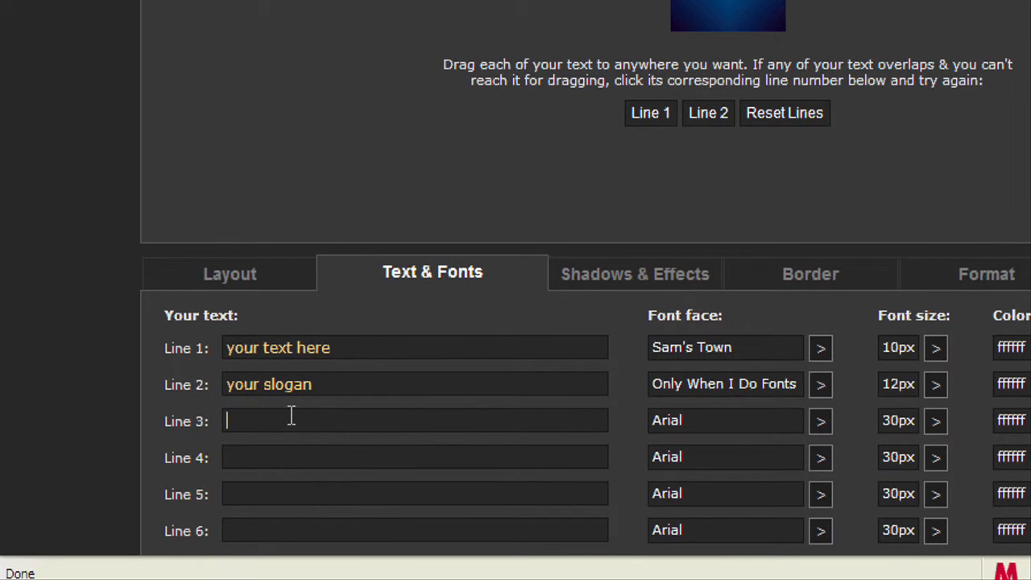
key(ctrl+v)
drag(342, 357, 262, 360)
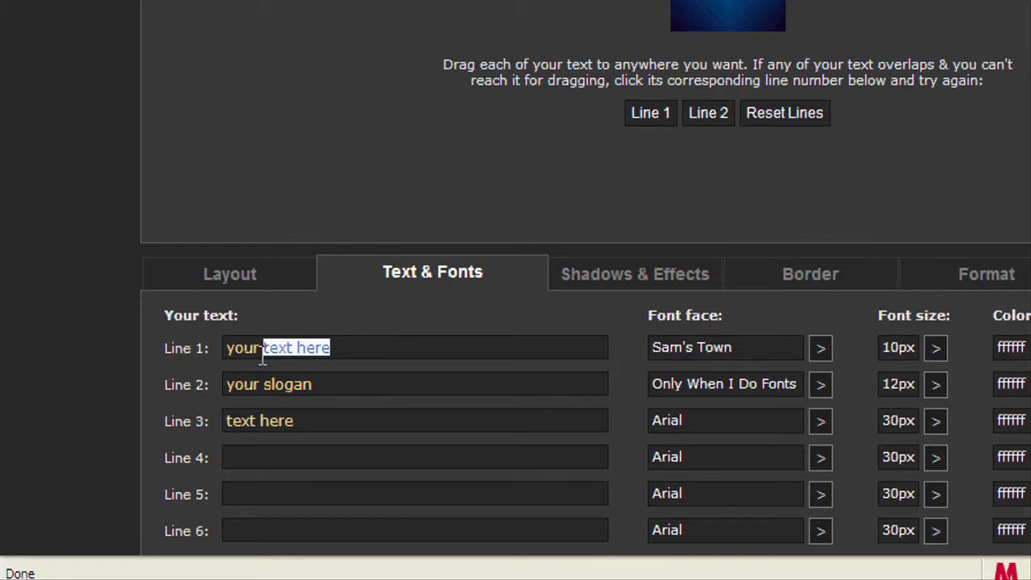
key(BackSpace)
key(BackSpace)
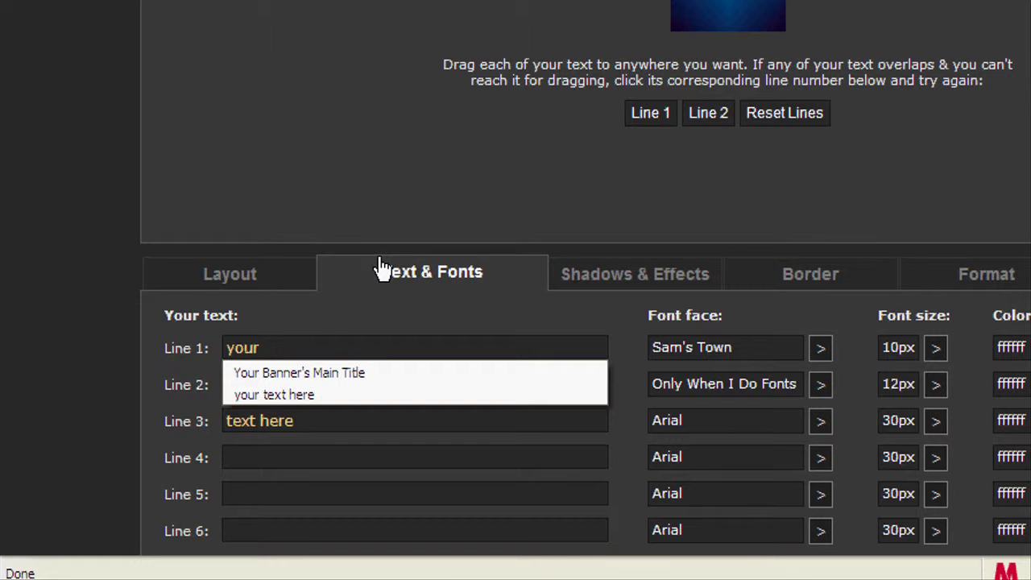
click(474, 165)
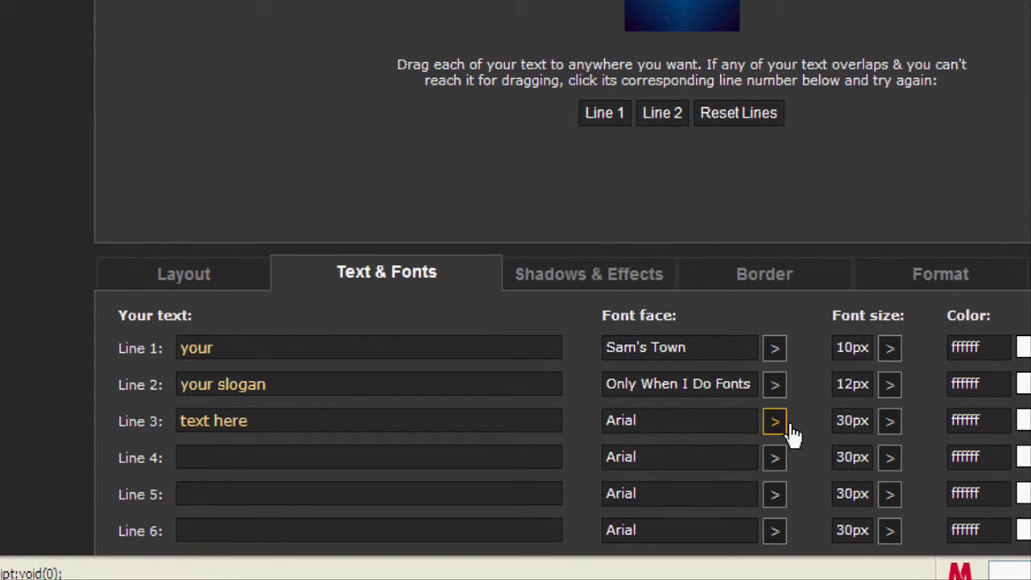
Set Line 3 to the Sam's Town font at 10px
click(751, 420)
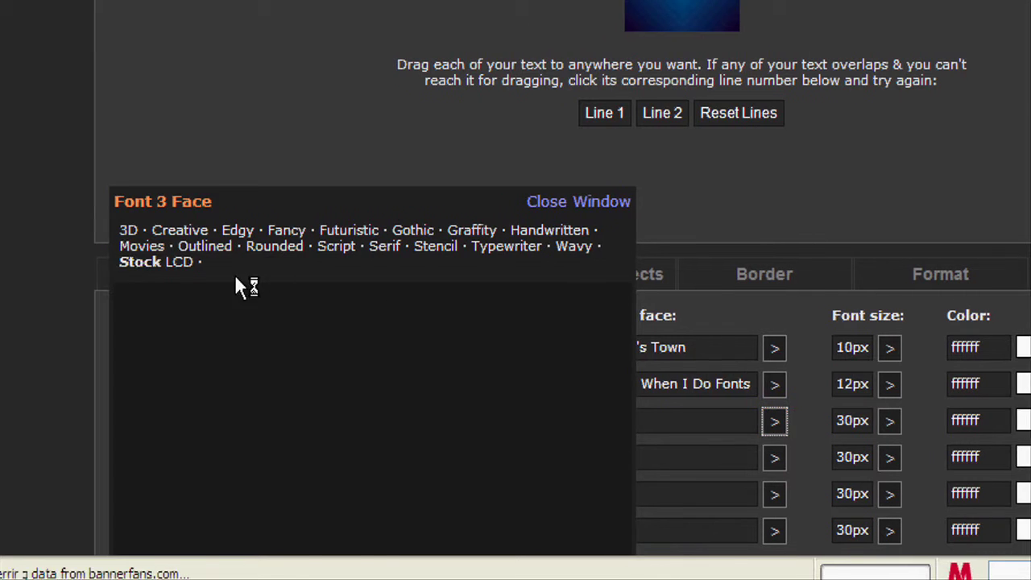
click(155, 263)
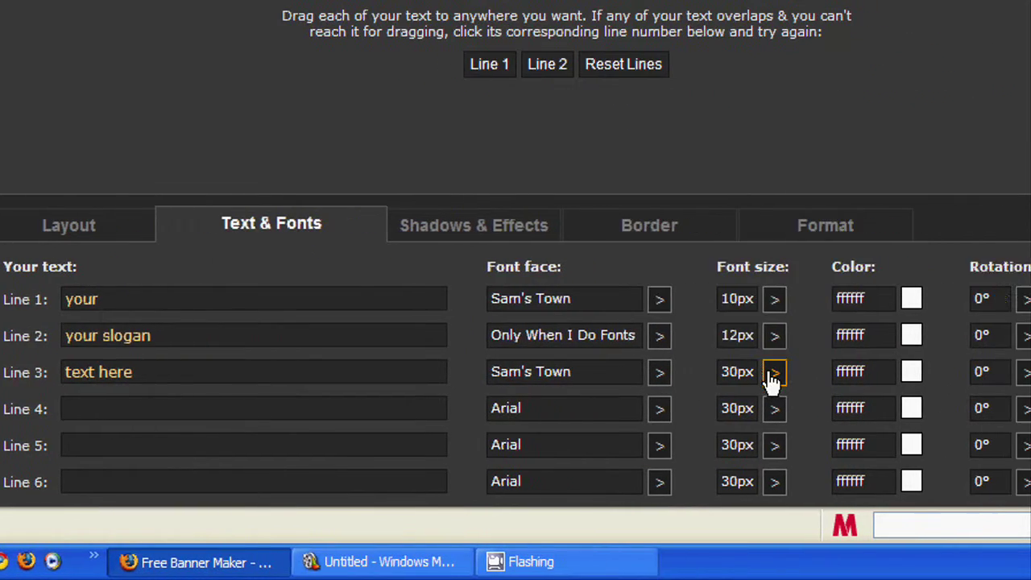
click(936, 421)
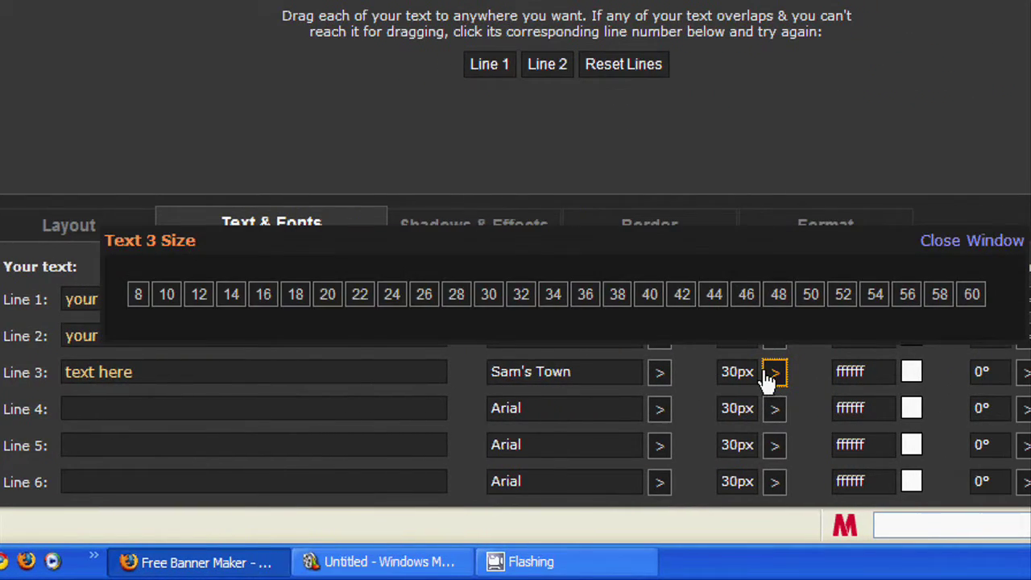
click(169, 296)
scroll(320, 316, down, 3)
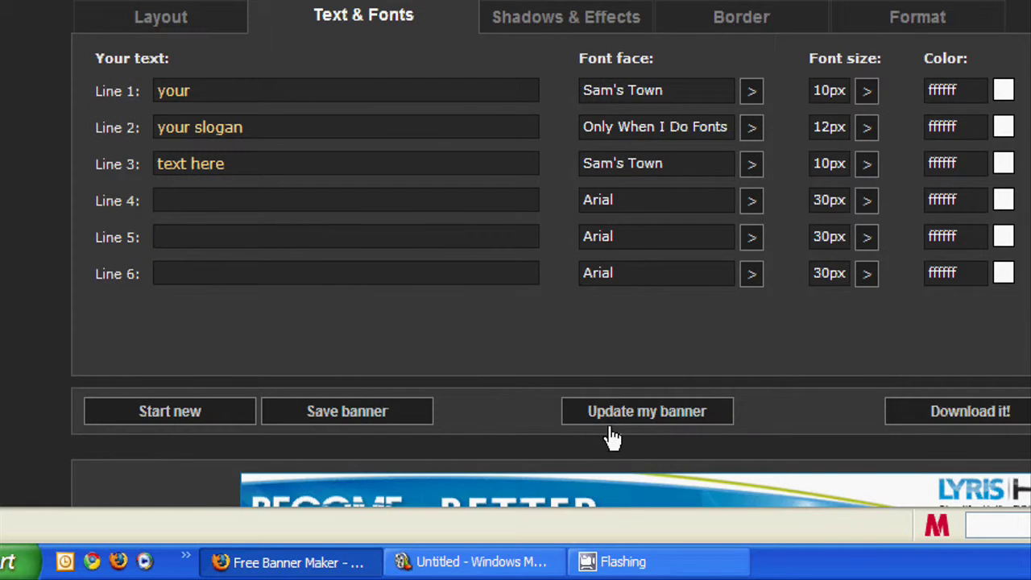
Refresh the preview and drag 'your', 'text here' and 'your slogan' into a neat stack in the square
click(610, 435)
scroll(682, 209, up, 7)
scroll(729, 119, up, 1)
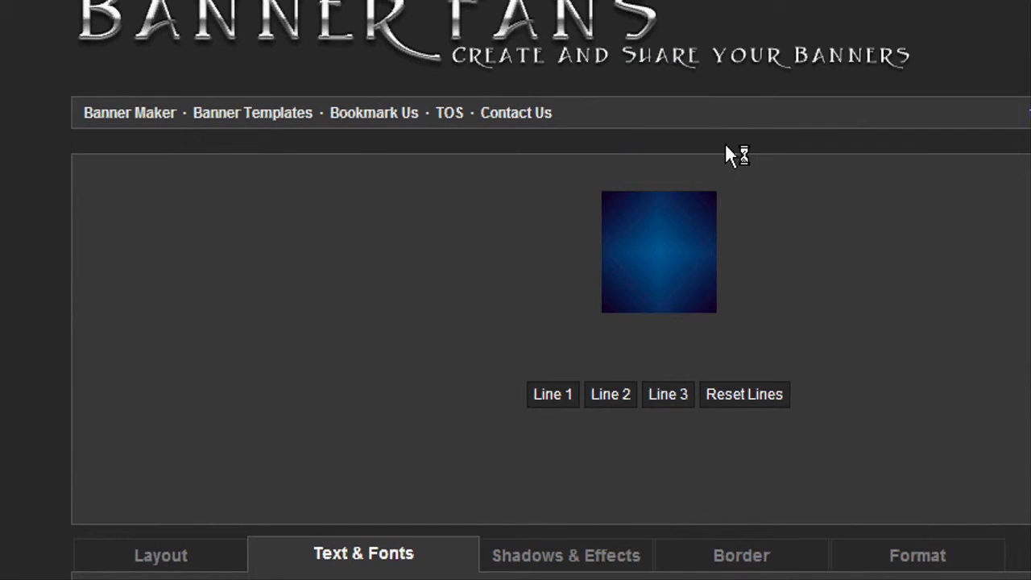
drag(647, 196, 661, 239)
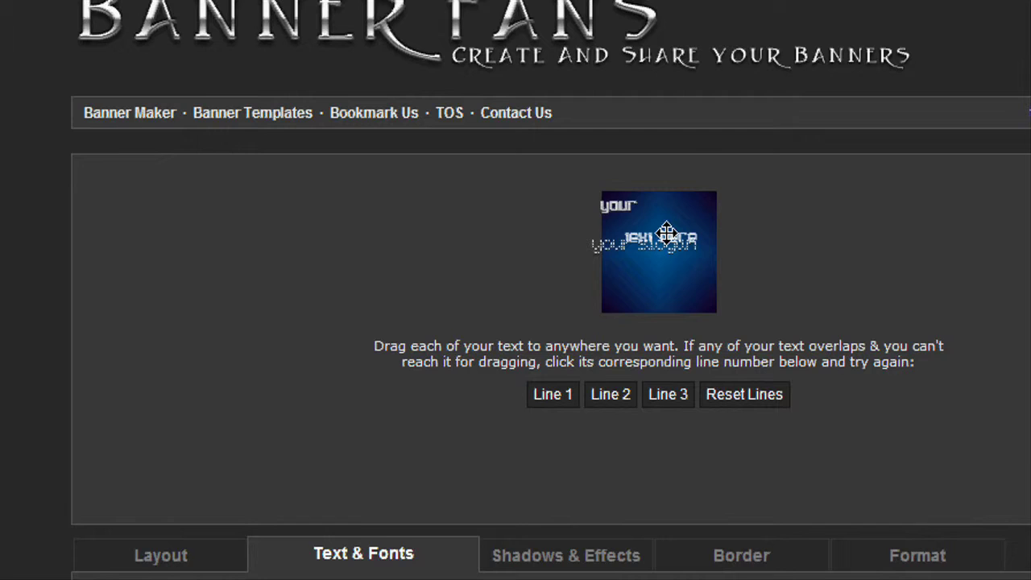
drag(622, 201, 648, 209)
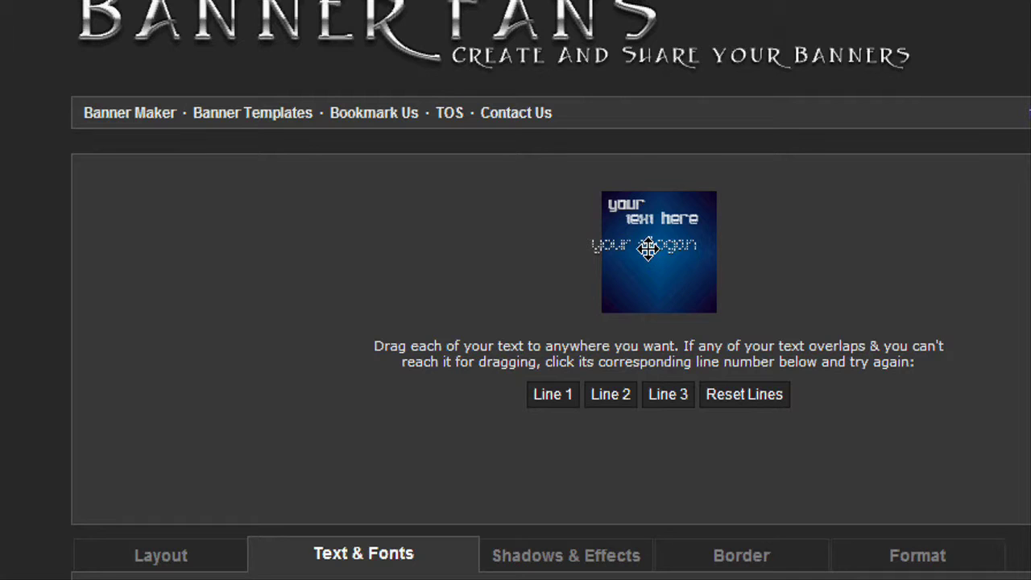
drag(650, 246, 661, 248)
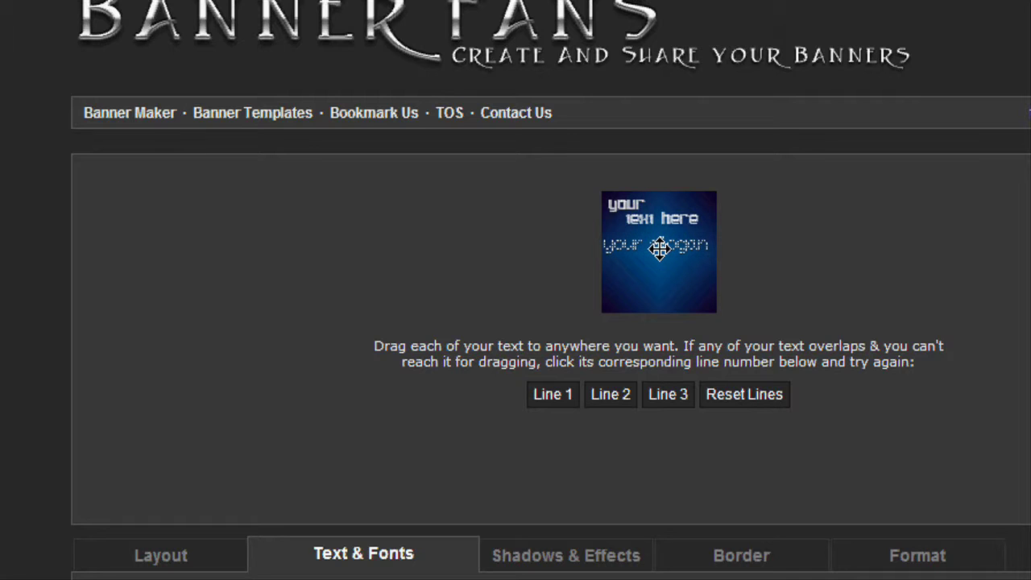
scroll(666, 259, down, 3)
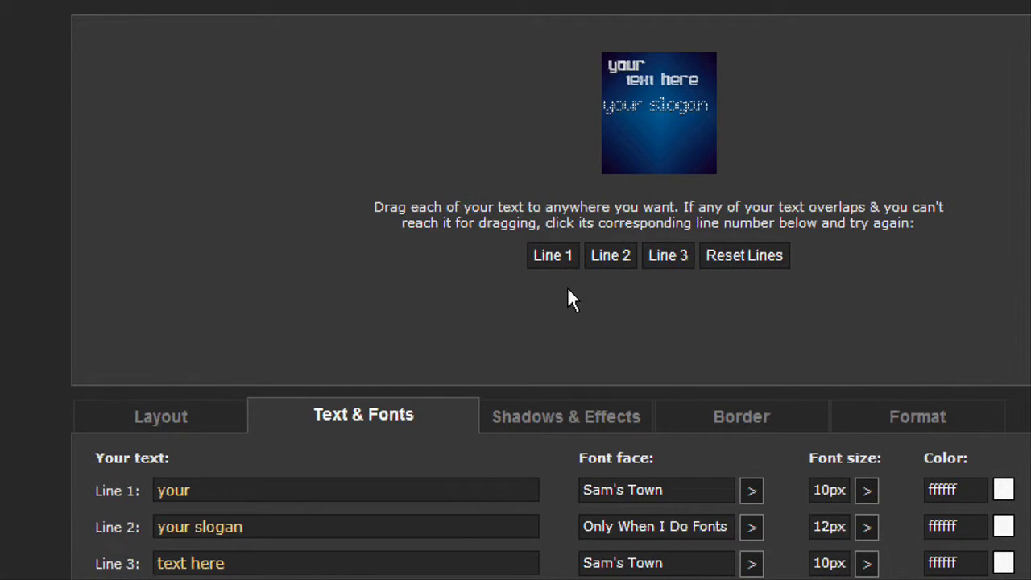
scroll(582, 340, down, 5)
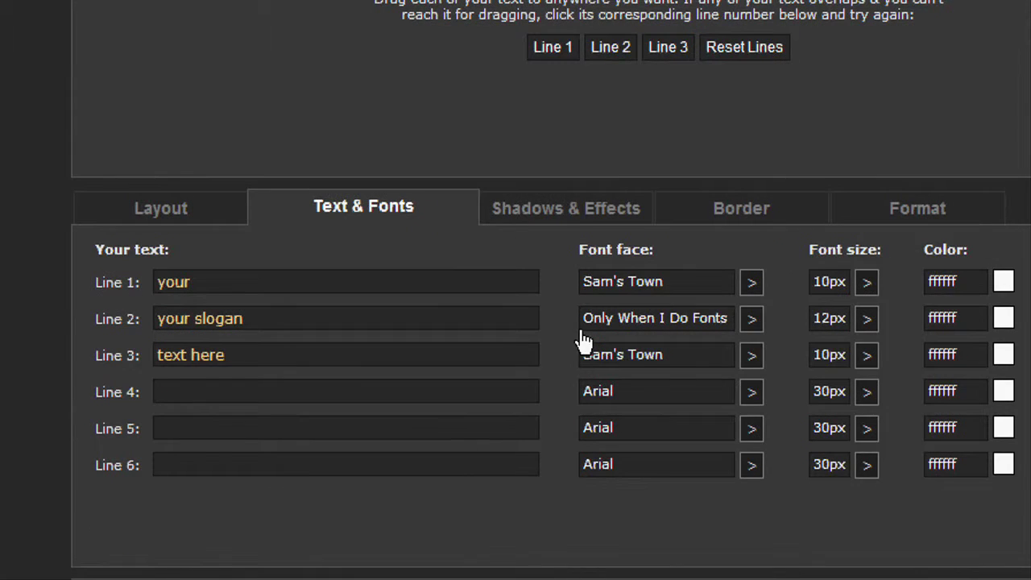
Preview a double dashed border, then a solid border, on the icon
click(571, 216)
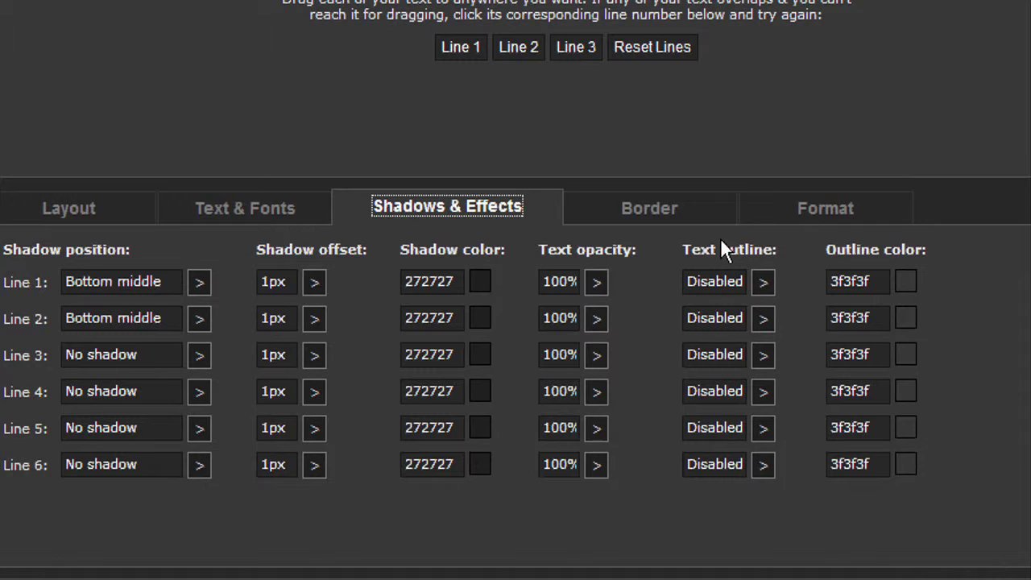
click(657, 216)
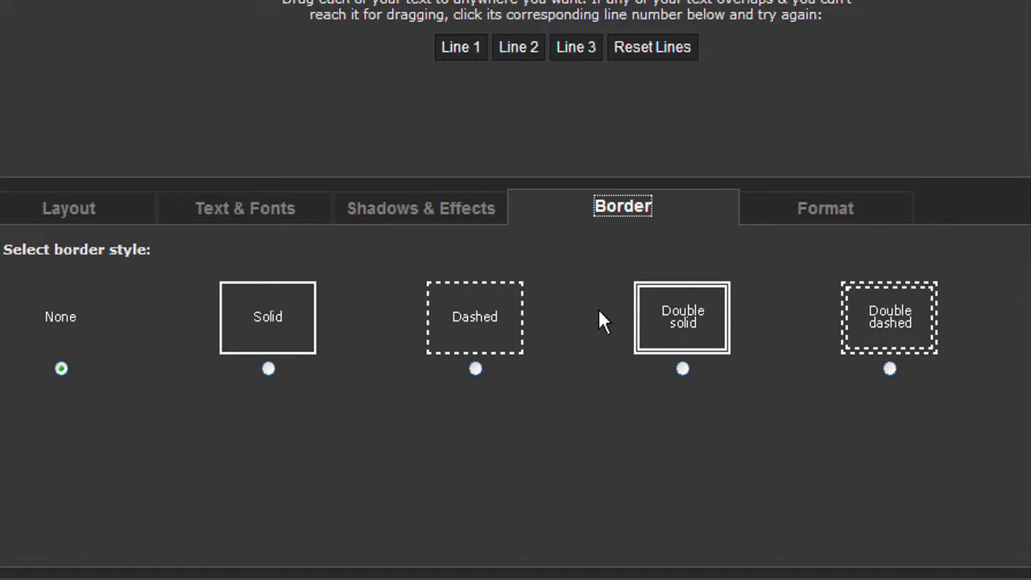
click(890, 370)
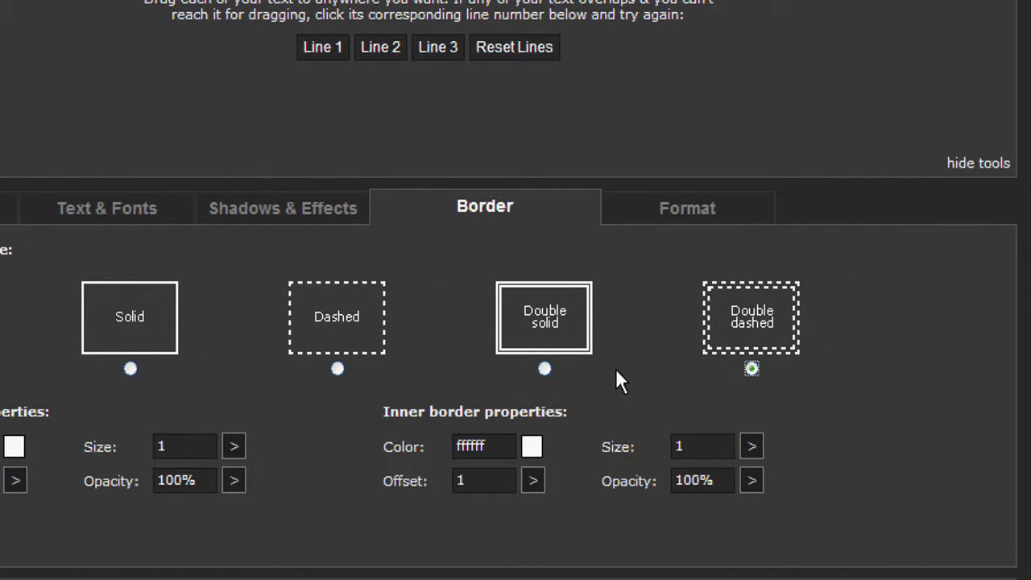
click(452, 500)
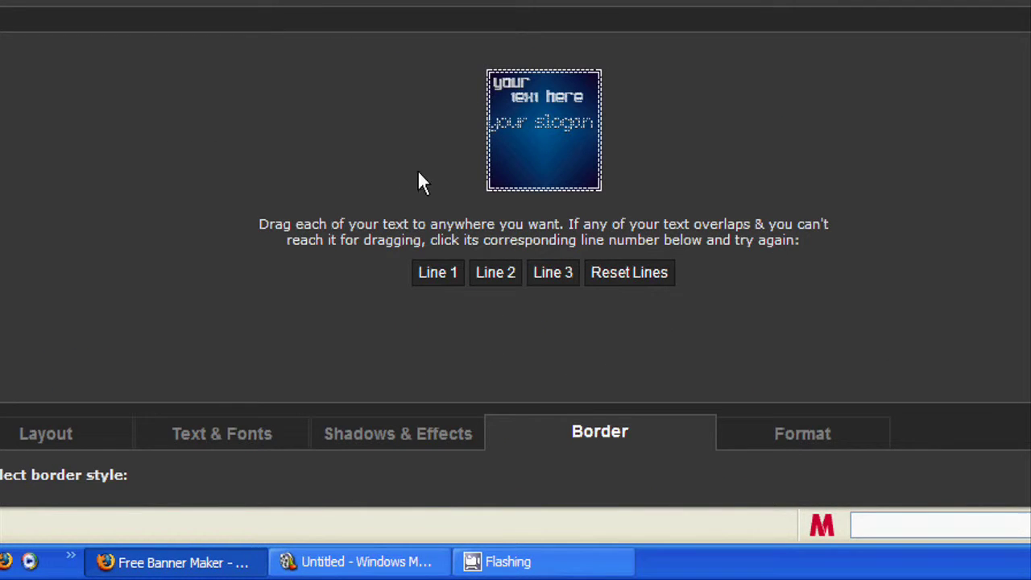
scroll(502, 248, down, 5)
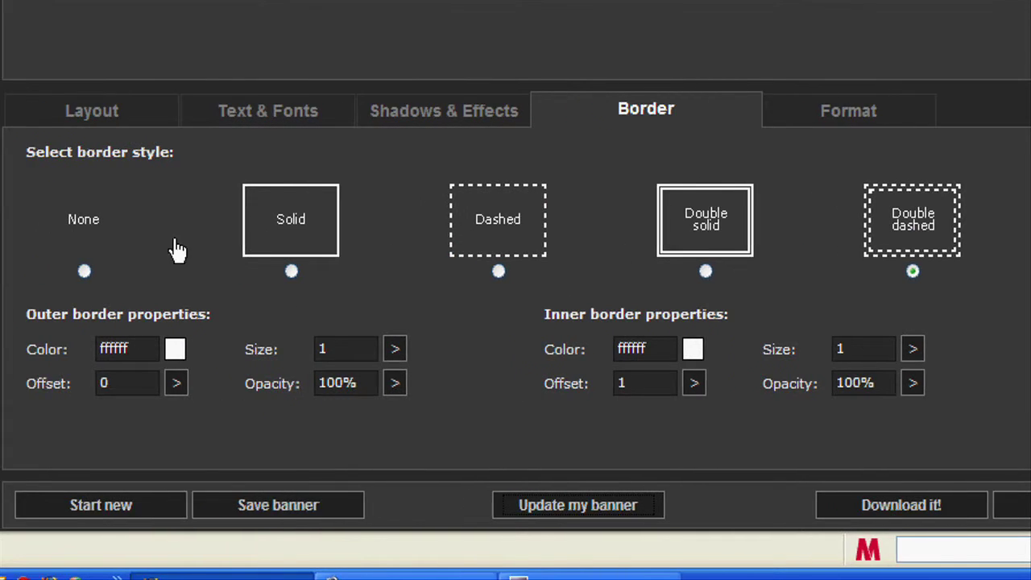
click(246, 271)
click(589, 480)
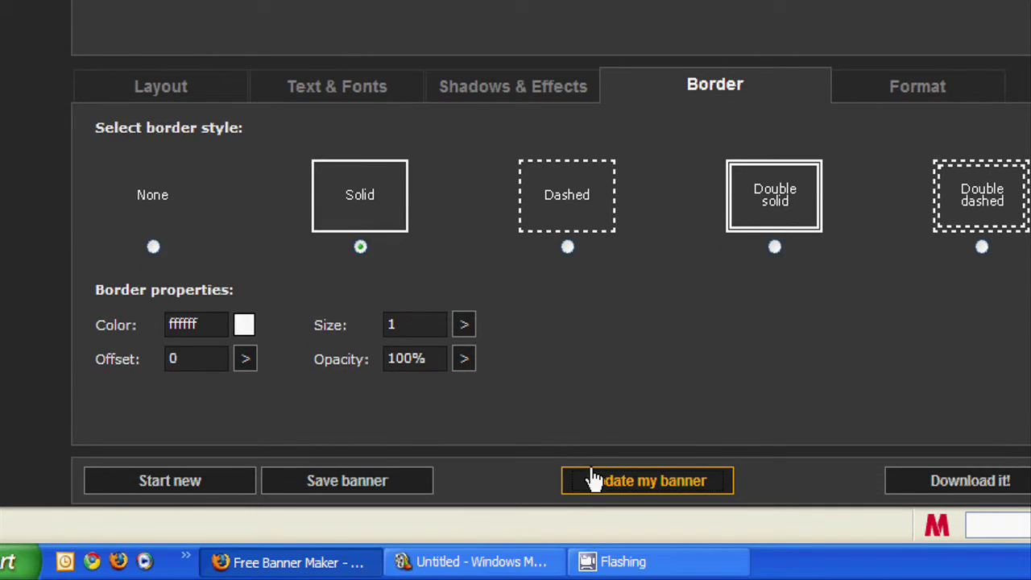
Set the border style to None and refresh the preview
scroll(576, 347, up, 5)
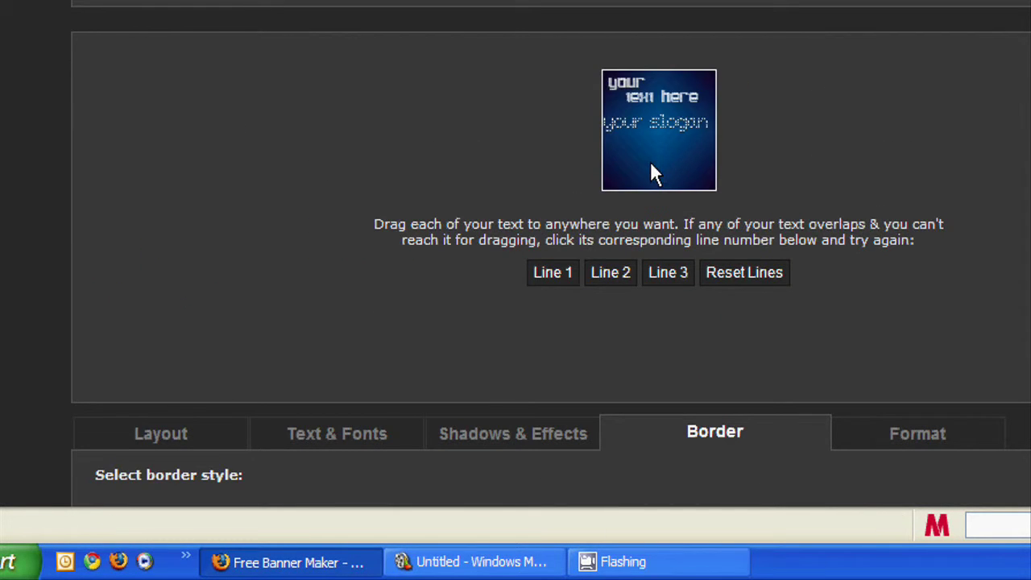
scroll(651, 172, down, 5)
click(222, 317)
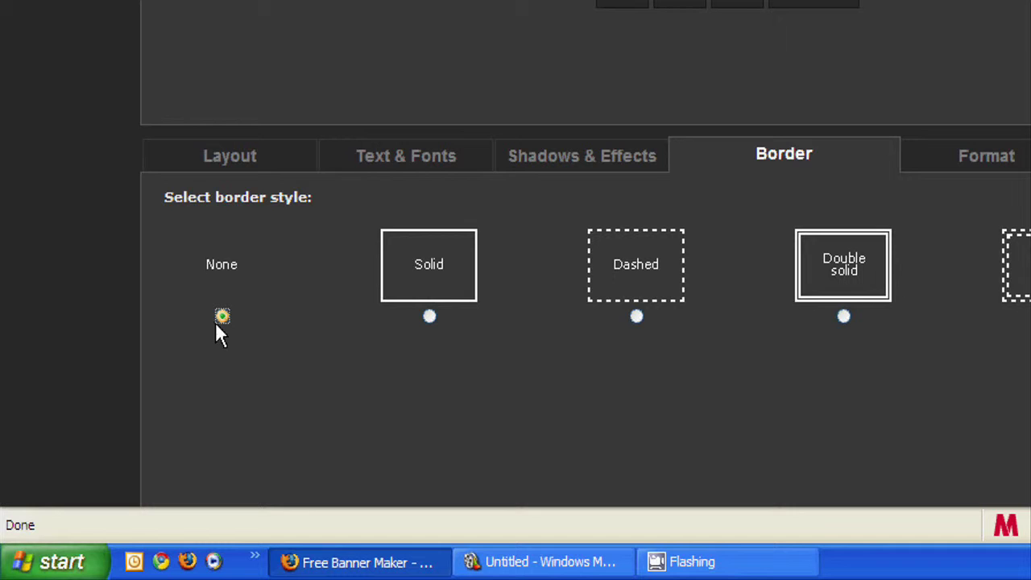
scroll(606, 371, down, 5)
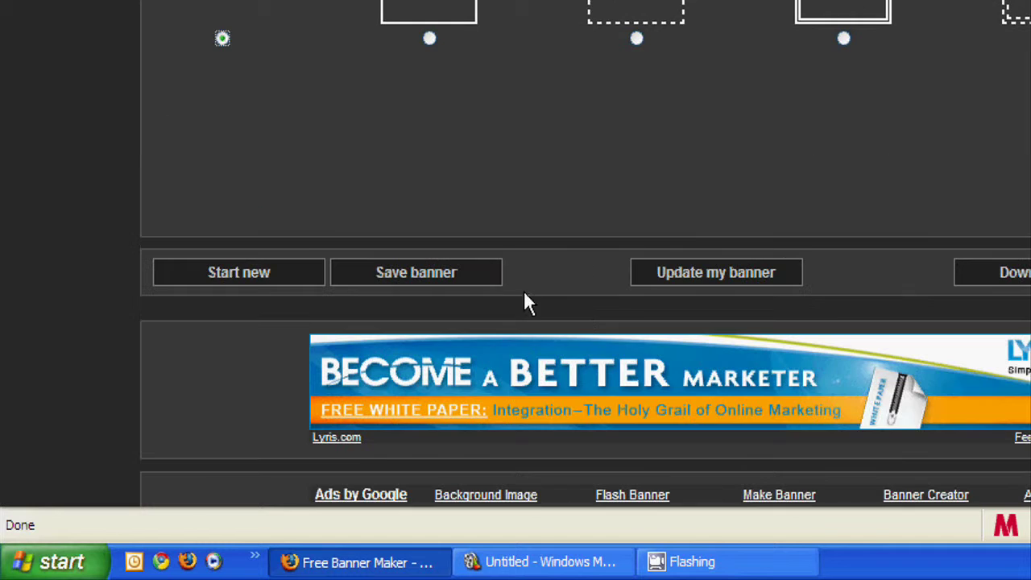
click(694, 271)
scroll(760, 188, up, 7)
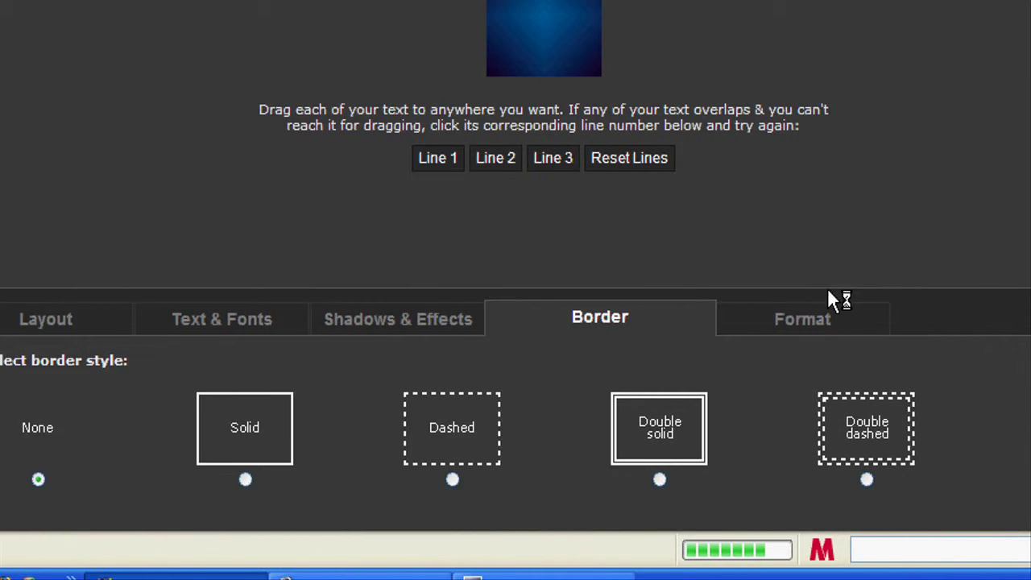
Look through the Format tab's file types, then return to Layout showing the 100x100 Icon preset
click(751, 330)
scroll(528, 246, down, 3)
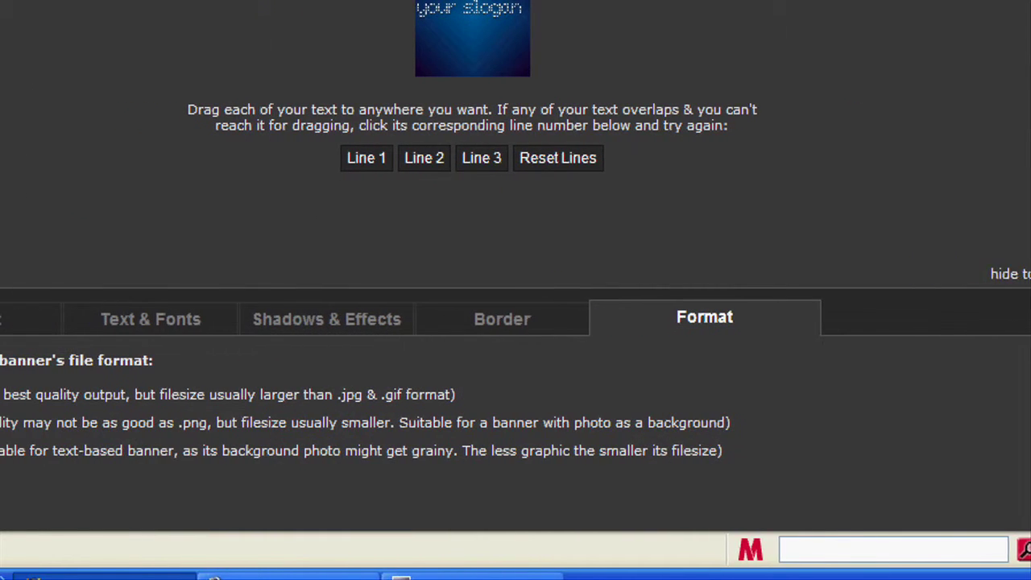
click(66, 319)
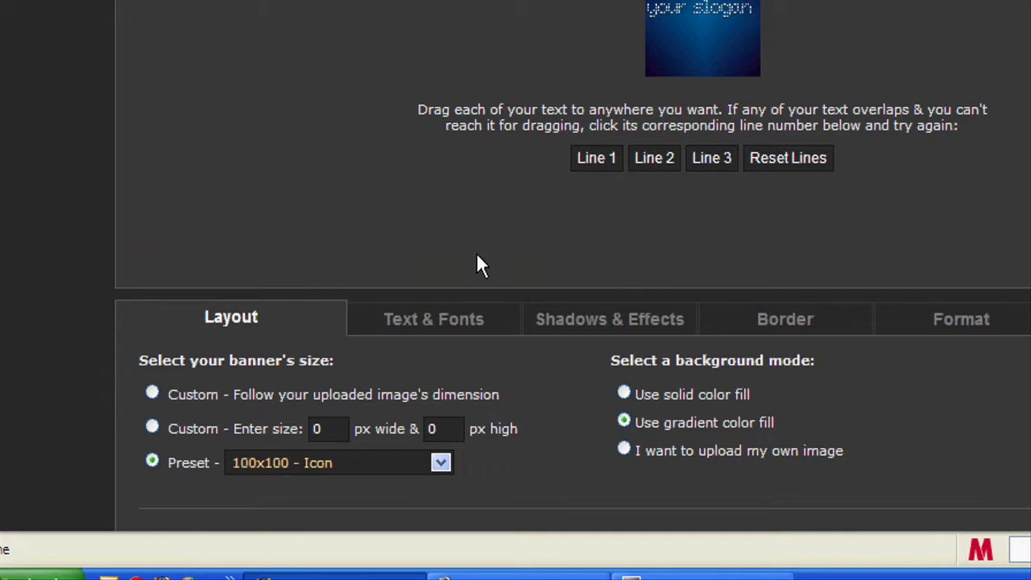